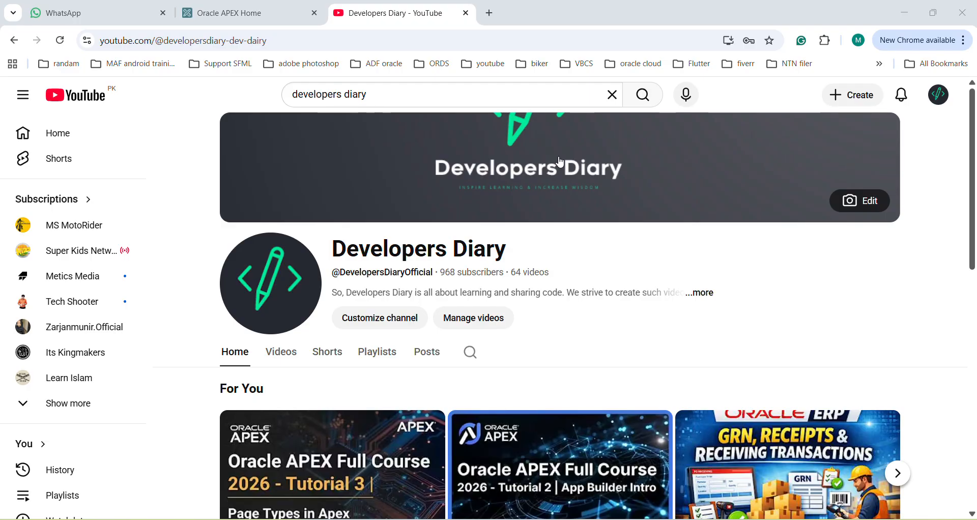
Switch to Oracle APEX and start a new script among the SQL Workshop's SQL scripts
left_click(249, 13)
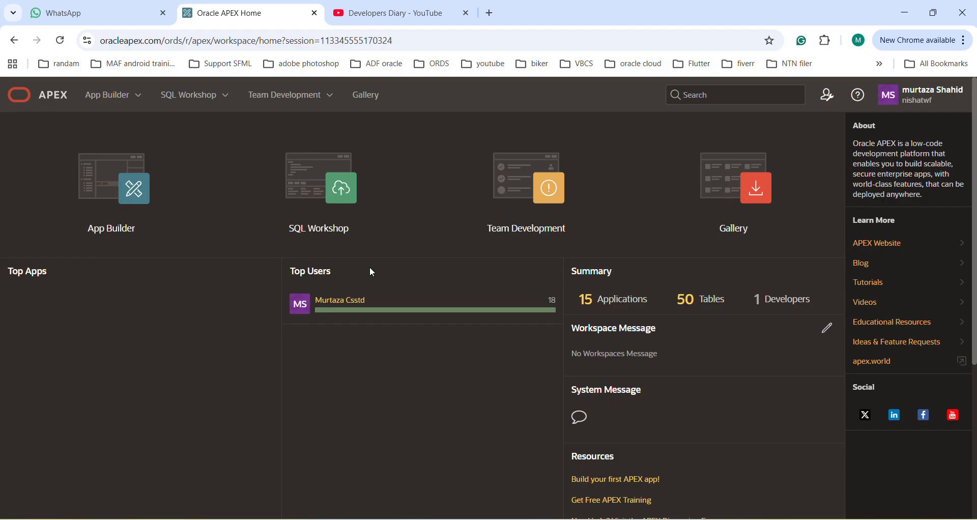
left_click(316, 185)
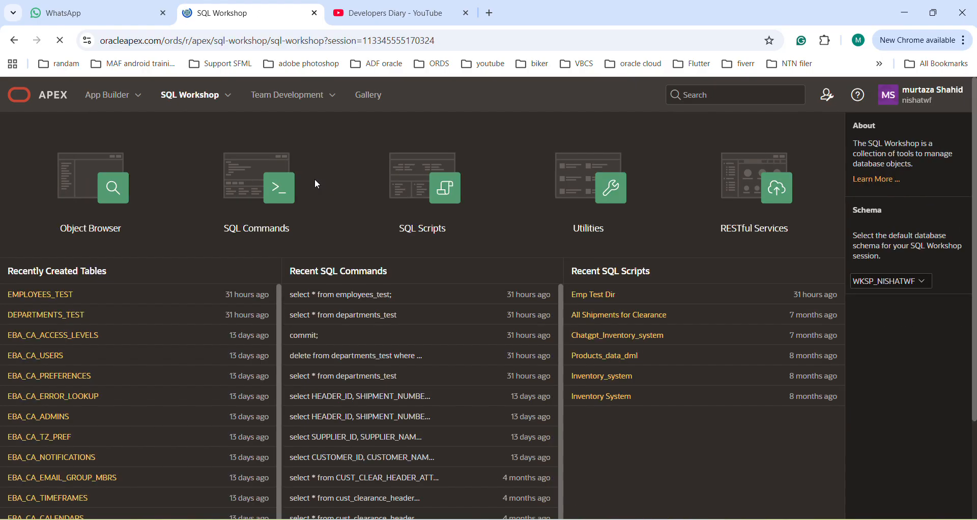
left_click(456, 188)
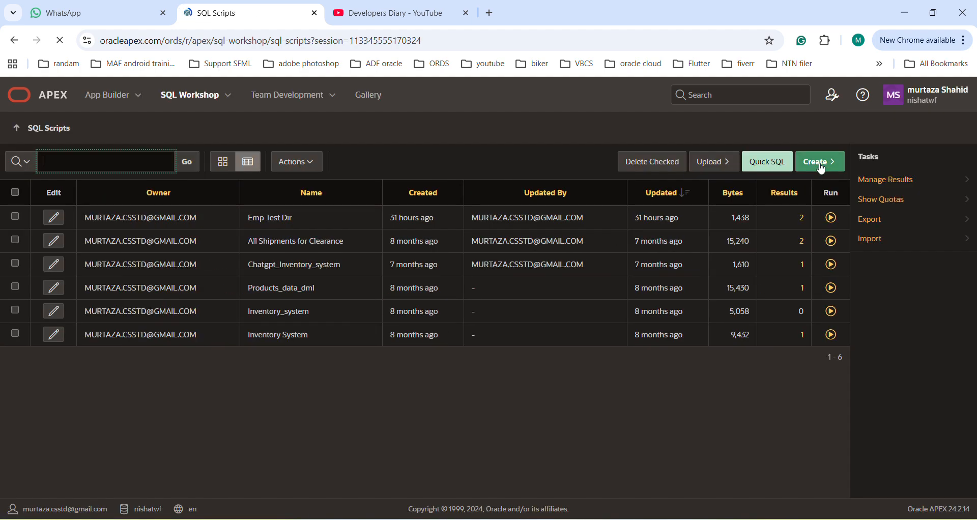
left_click(820, 164)
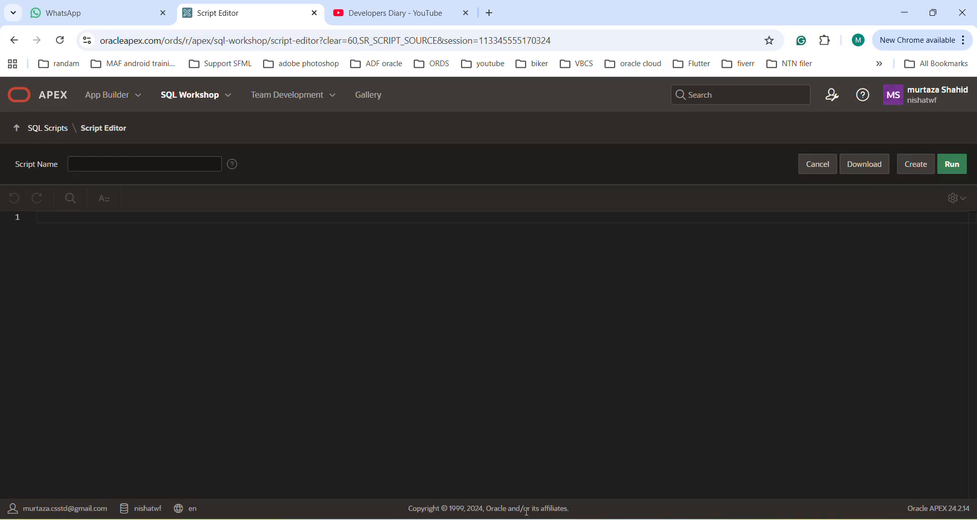
Paste the SQL that creates and fills the departments and employees tables from Employee Directory Script.SQL into the empty script
mouse_move(529, 515)
left_click(530, 460)
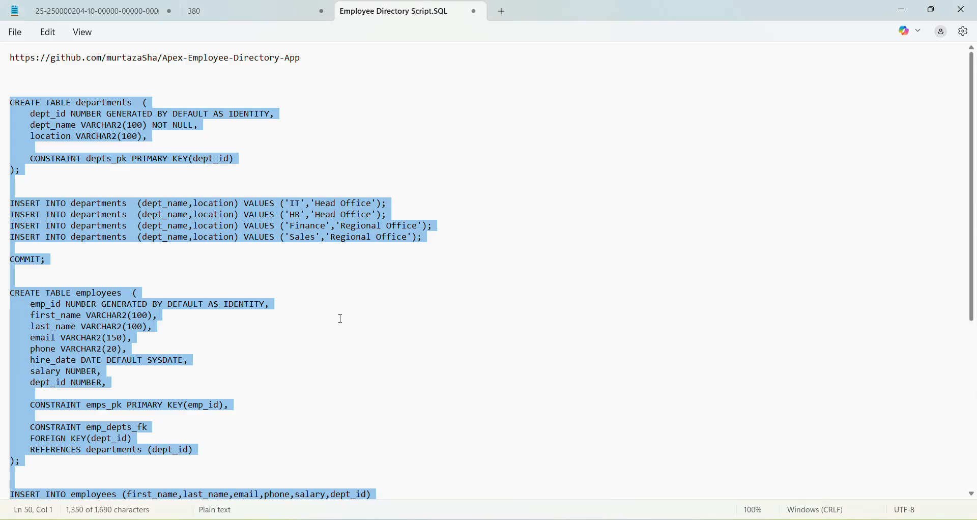
key("alt+Tab")
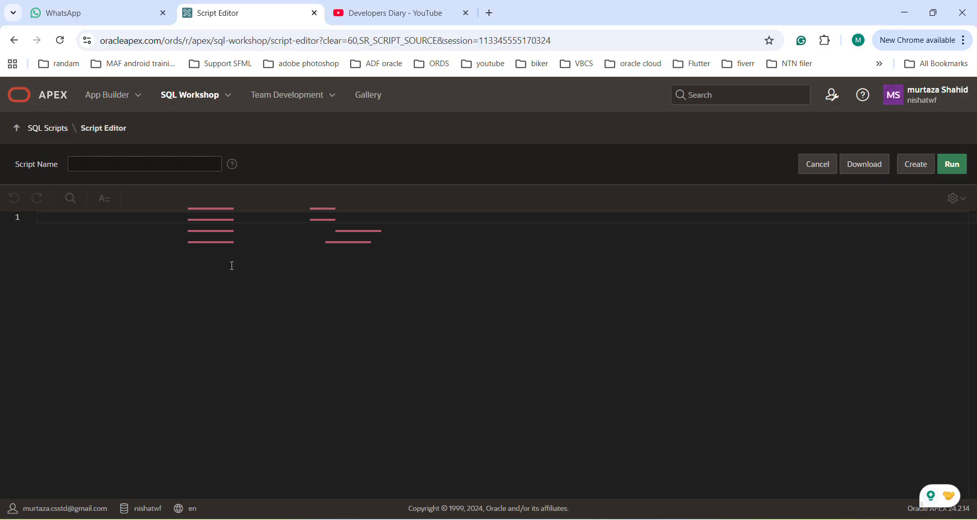
left_click(52, 227)
key("ctrl+v")
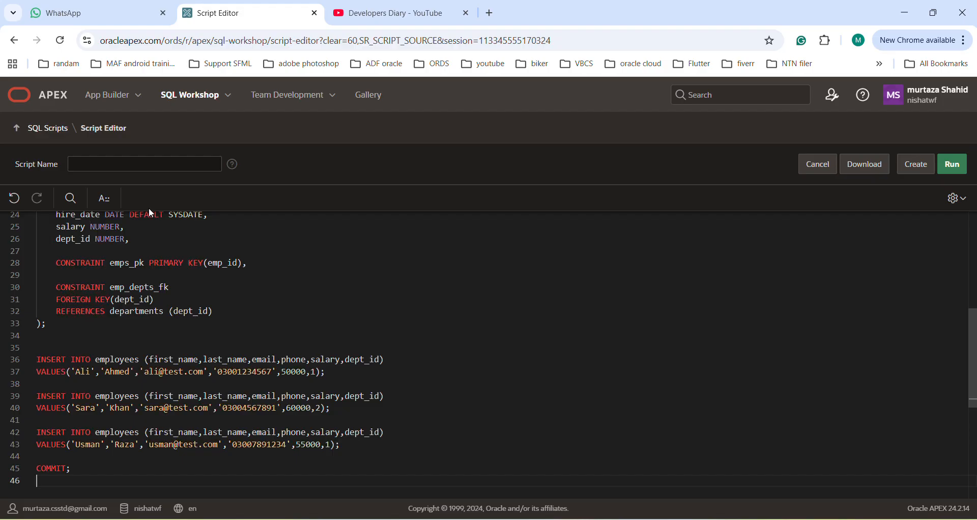
Name the script Employee Directory and review its statements from the beginning
left_click(115, 166)
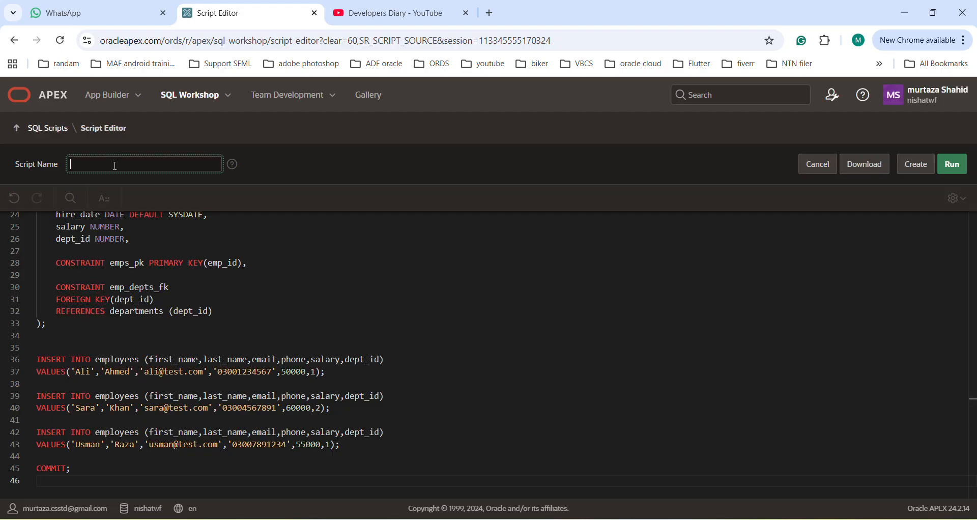
type("Employee Directory")
left_click(222, 249)
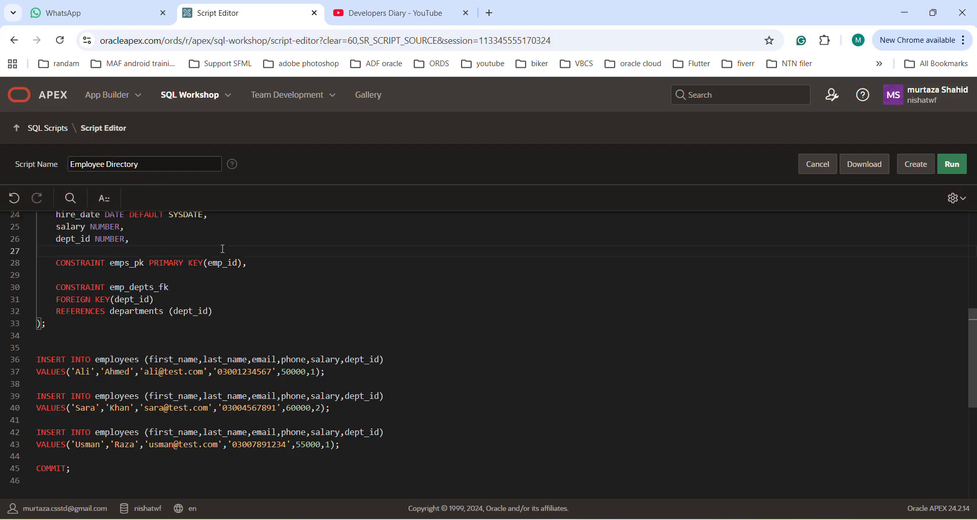
scroll(223, 248, "up", 5)
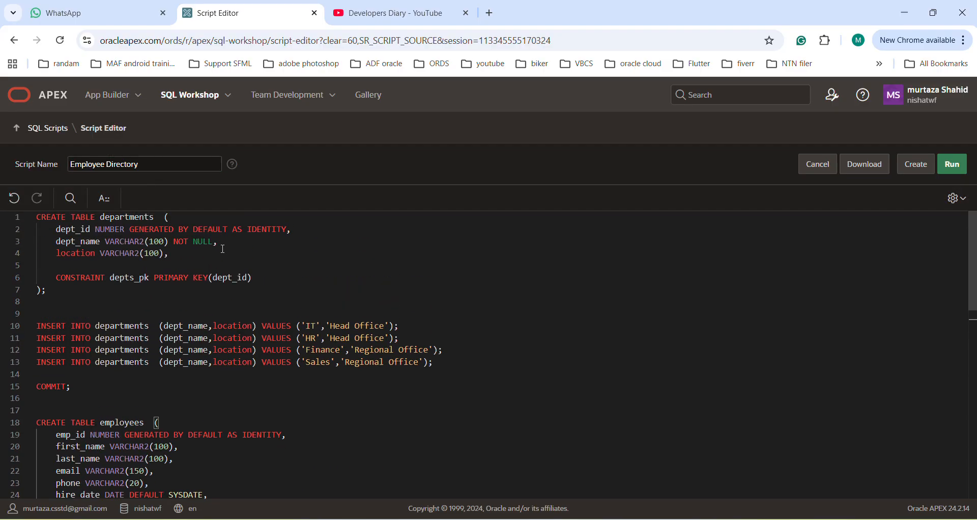
Save the Employee Directory script and run it
left_click(925, 170)
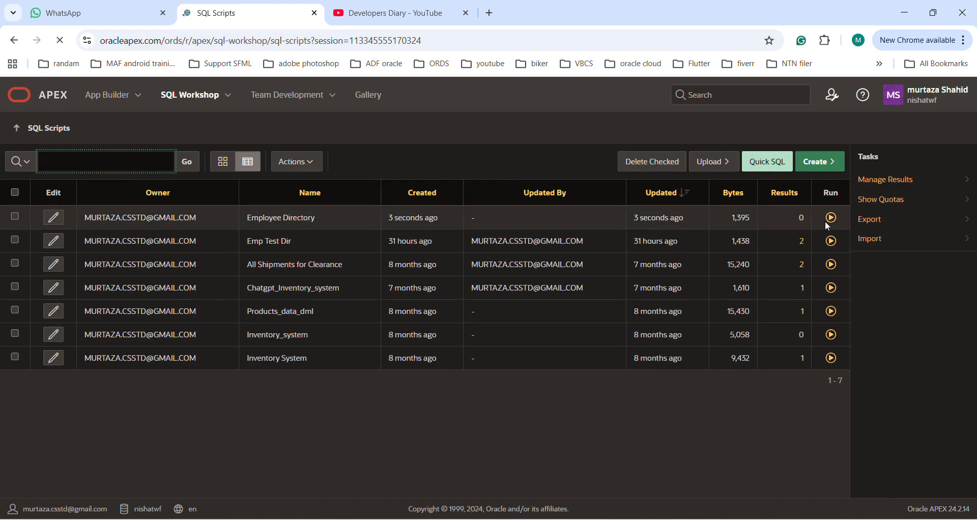
left_click(832, 219)
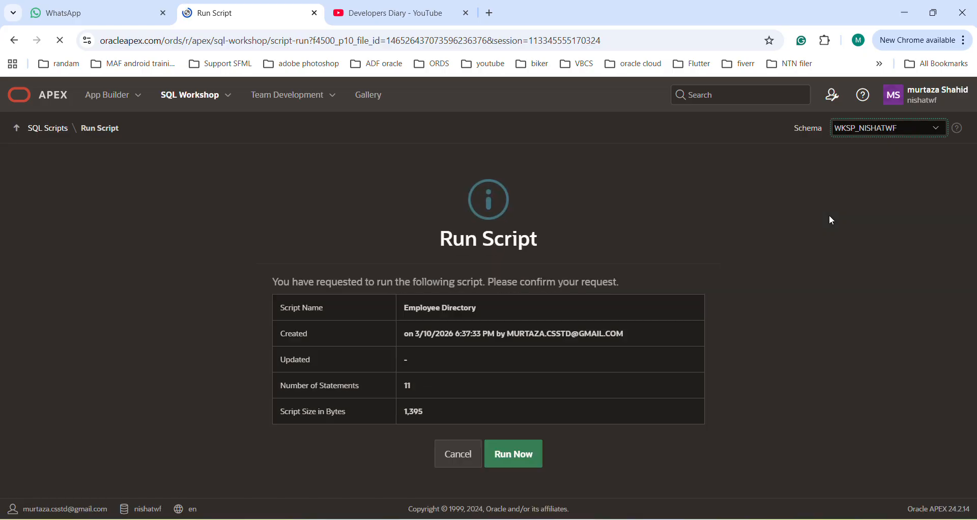
left_click(523, 453)
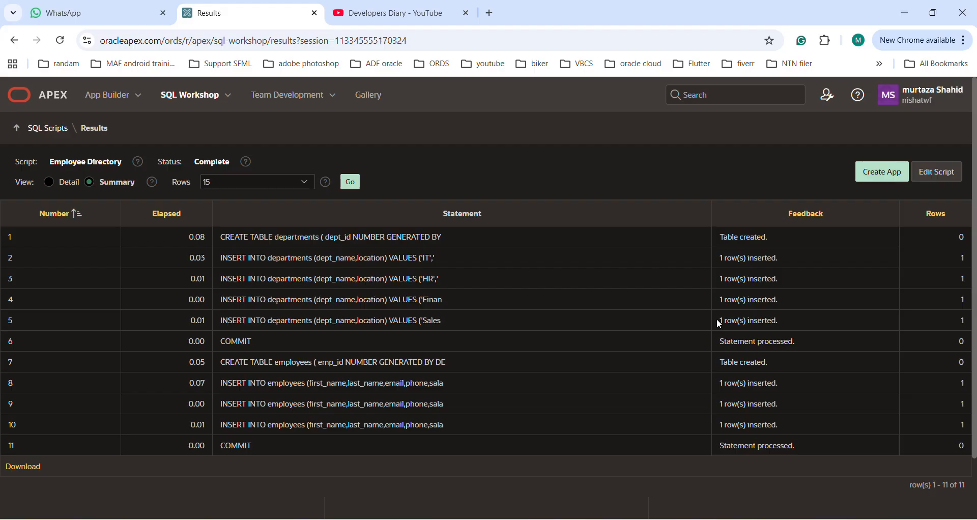
Create a new App Builder application named Employees Directory
left_click(109, 97)
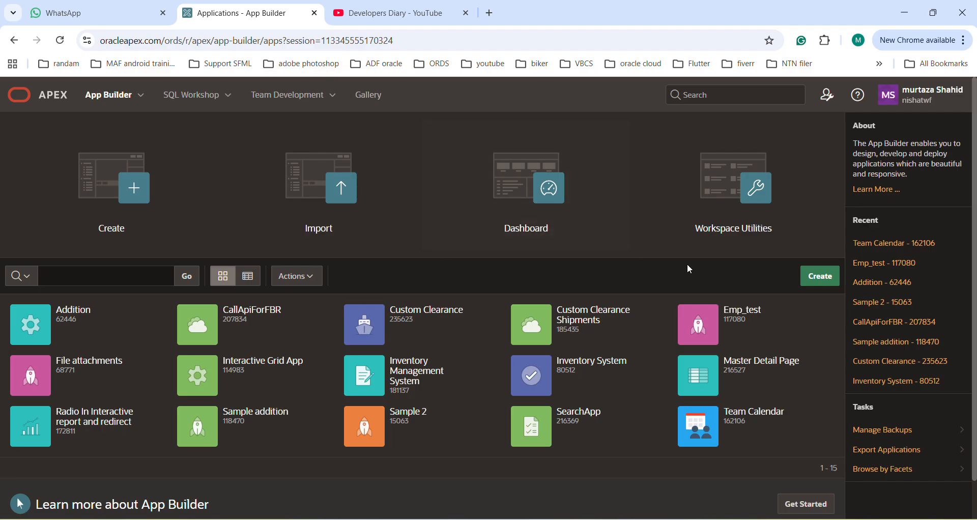
left_click(821, 278)
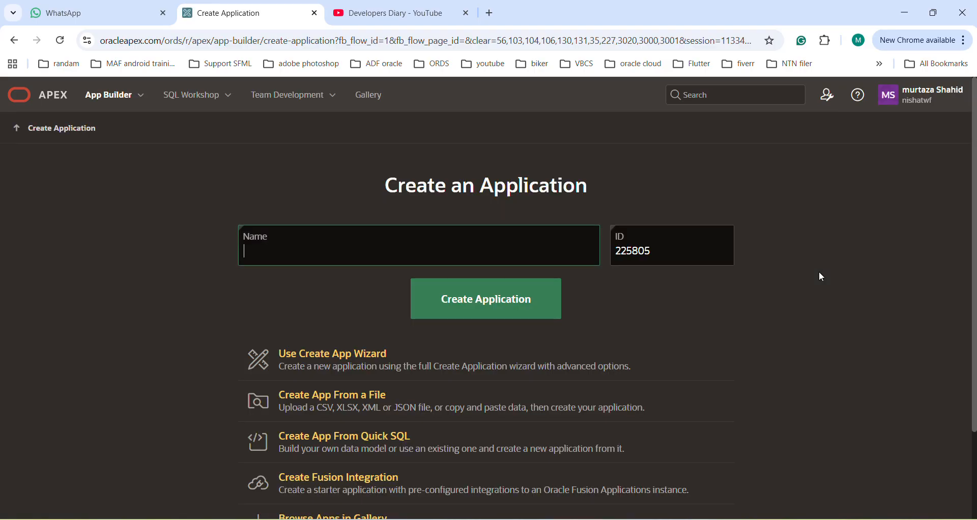
type("Employees Directory")
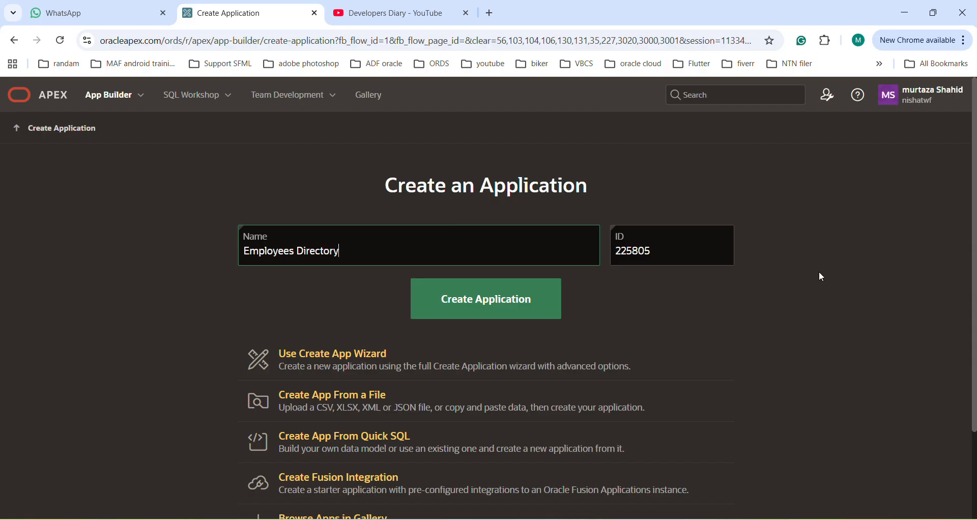
left_click(469, 303)
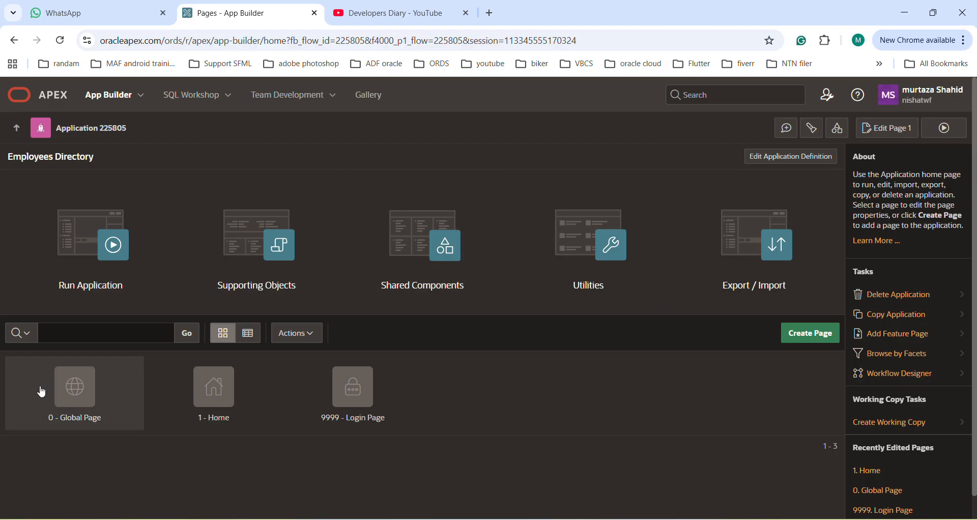
Start a new Interactive Report page in the application and name it Employee Directory
left_click(820, 337)
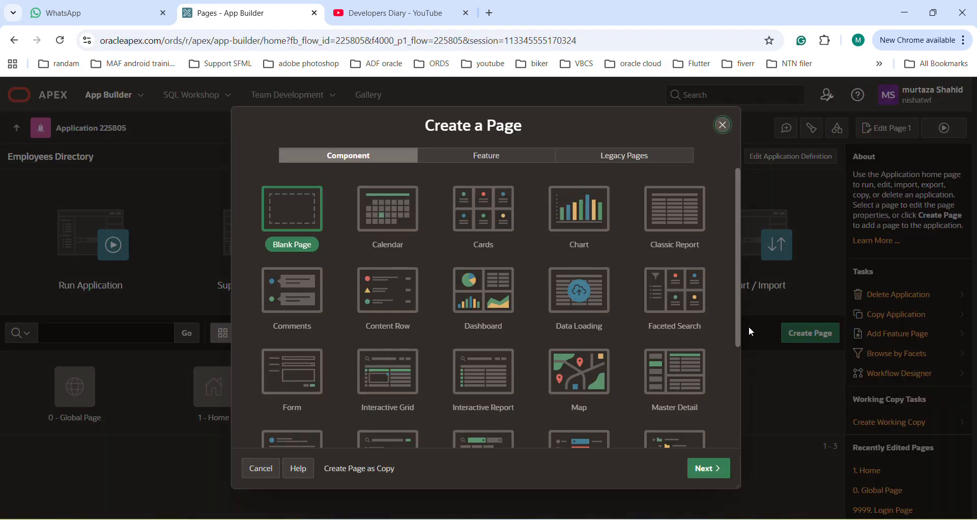
left_click(463, 365)
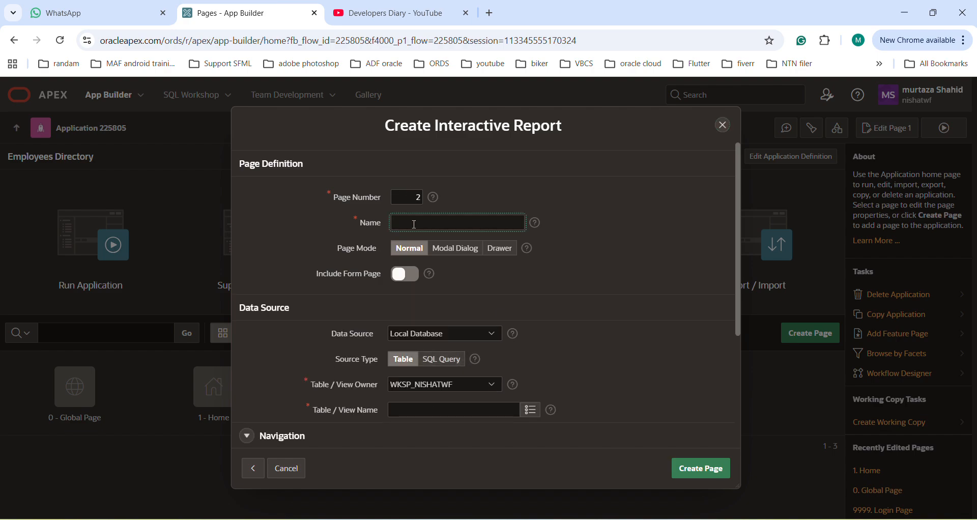
type("Employee Directory")
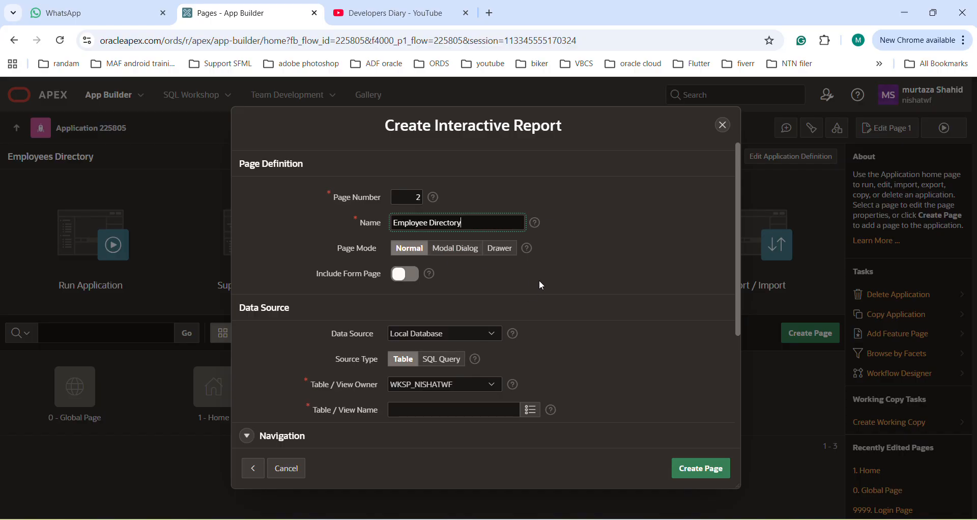
Include a form page with the report and name it Employee Info
left_click(412, 277)
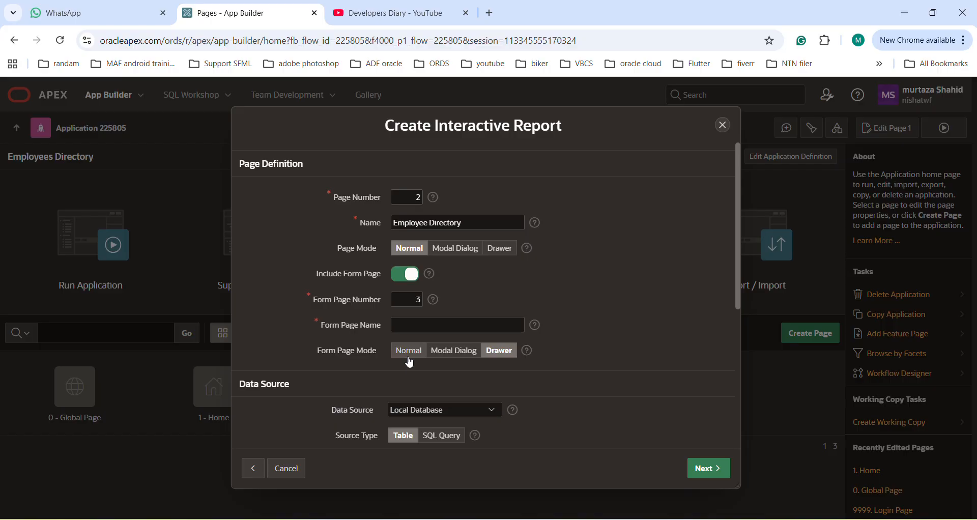
left_click(422, 321)
type("Employee Info")
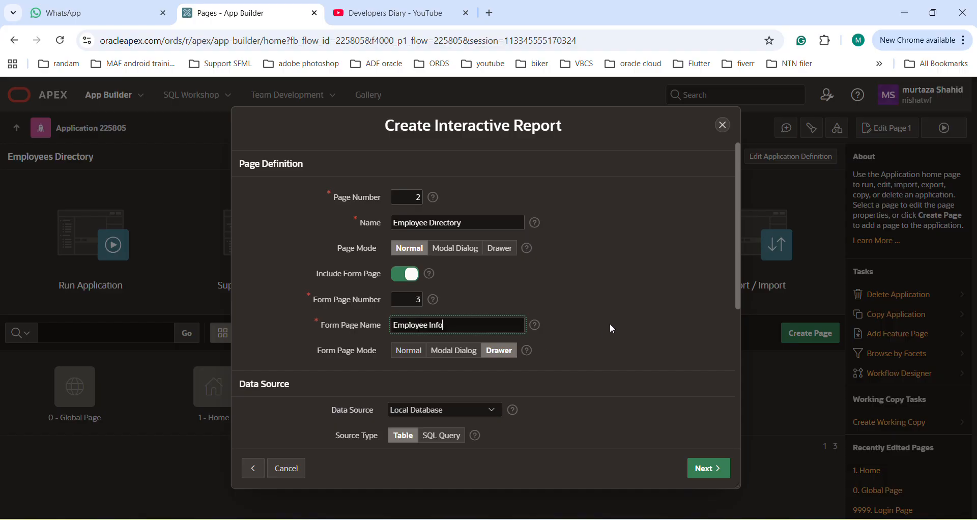
Choose the EMPLOYEES table as the data source and create the report and form pages with EMP_ID as primary key
scroll(600, 326, "down", 2)
scroll(601, 328, "down", 2)
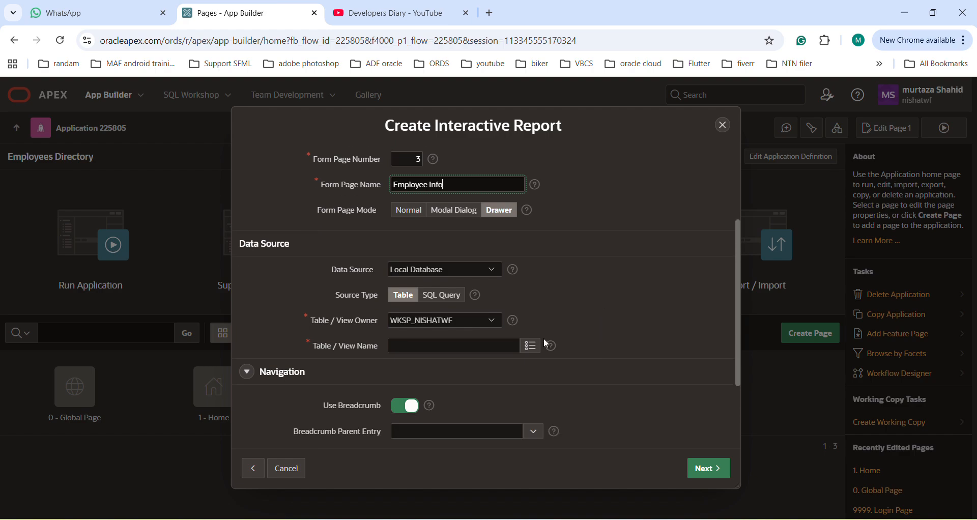
left_click(531, 346)
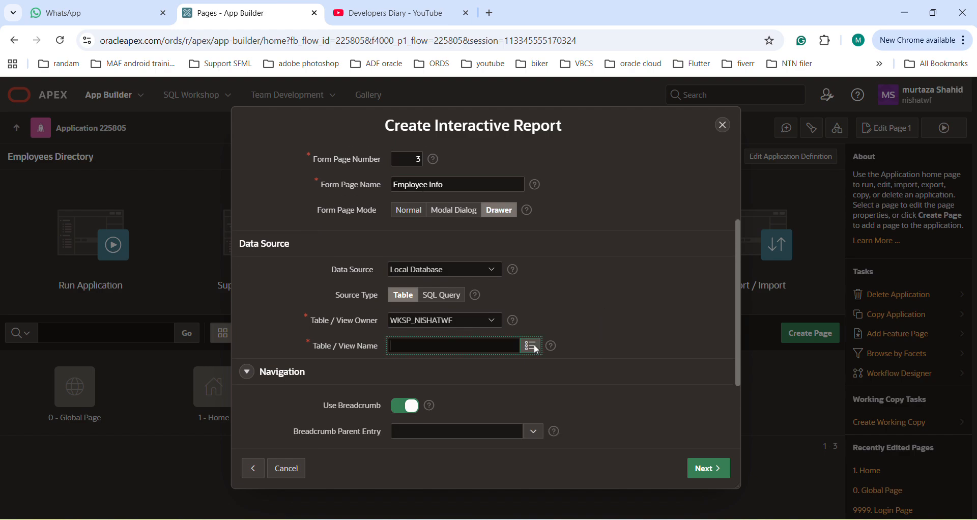
type("empl")
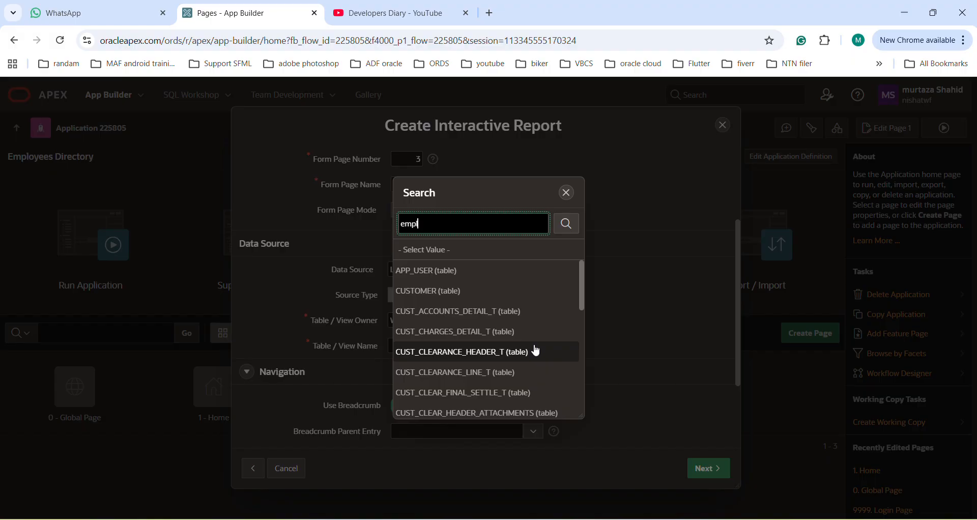
type("oyees")
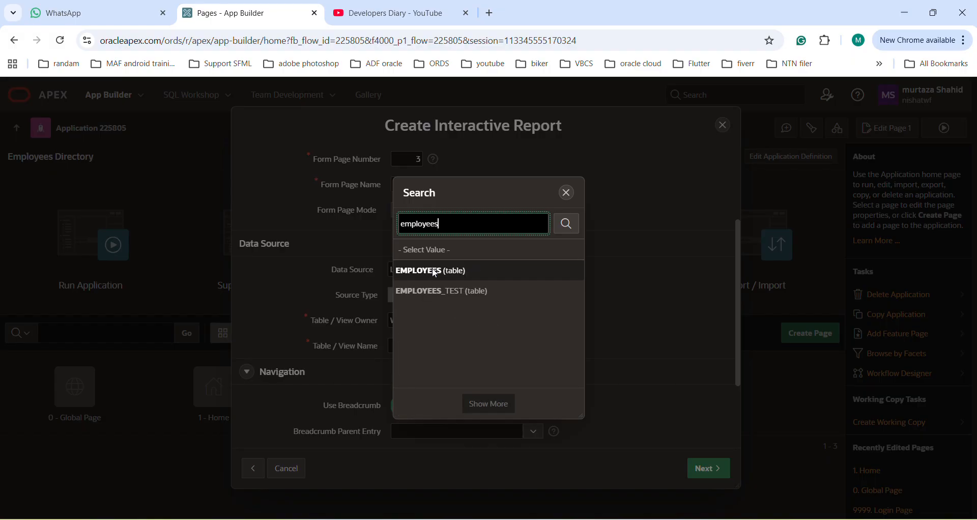
left_click(435, 274)
scroll(598, 352, "down", 3)
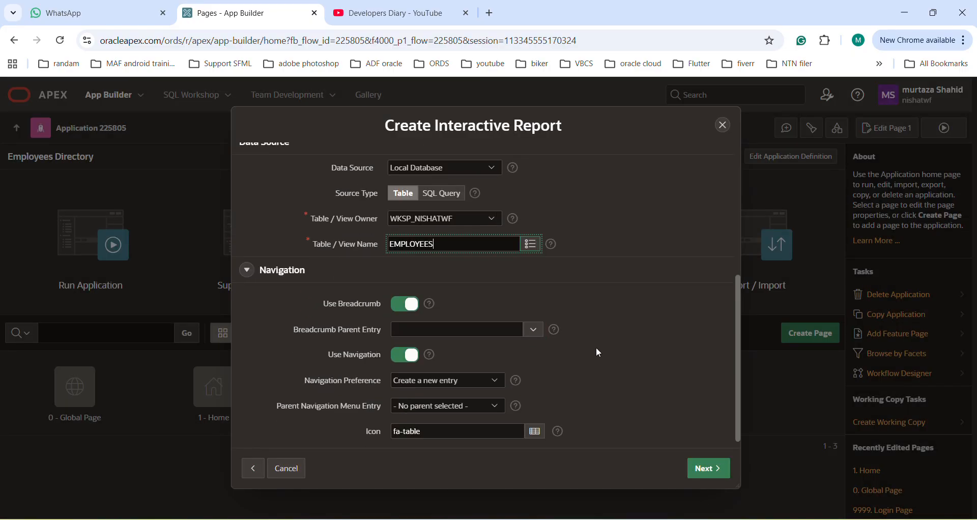
left_click(704, 469)
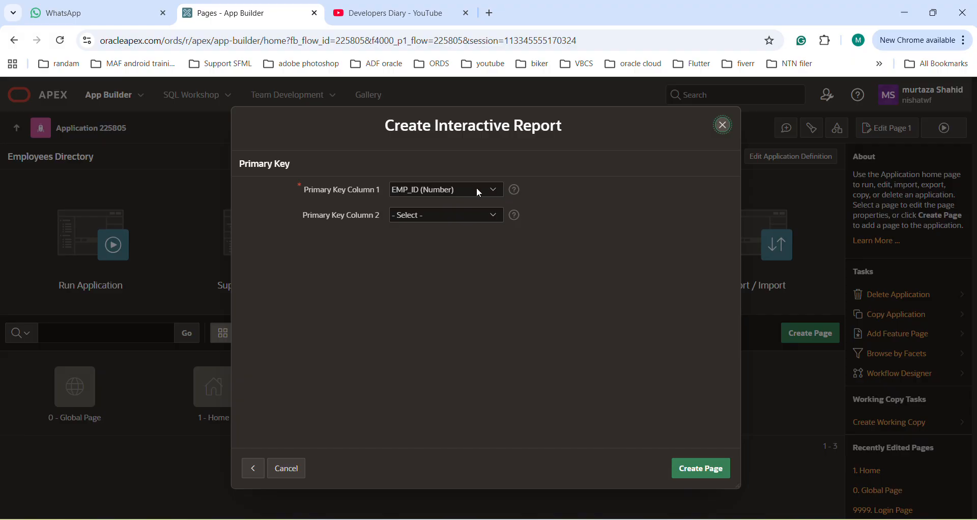
left_click(700, 469)
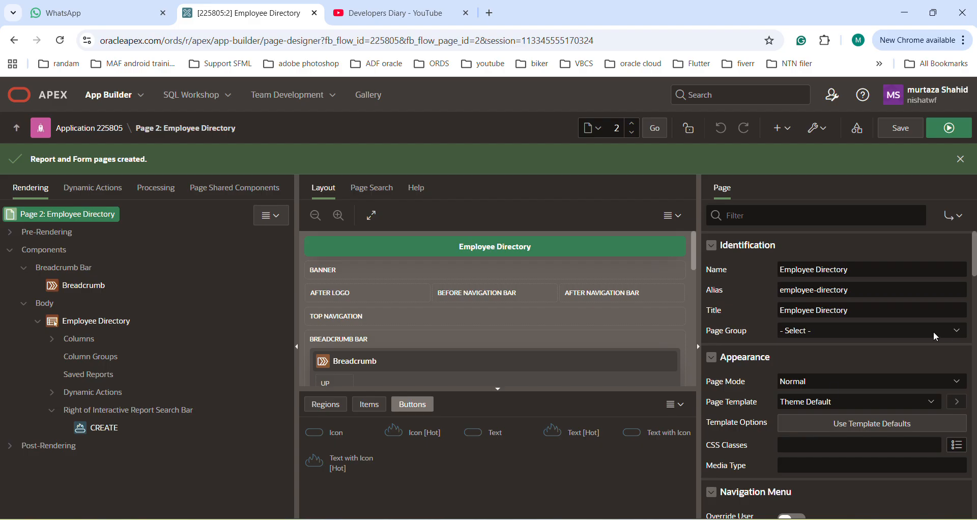
Run the Employee Directory page and sign in to the application with the account password
left_click(948, 127)
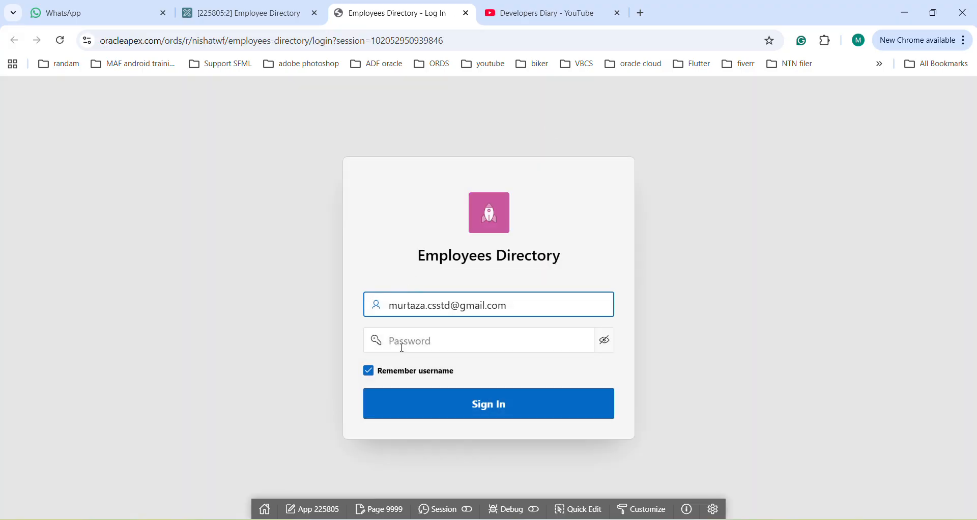
left_click(401, 348)
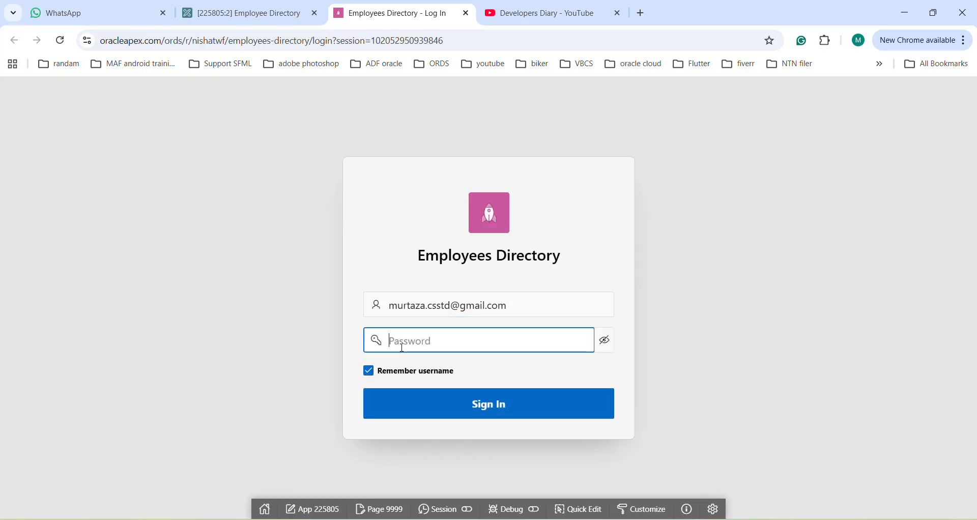
type("••••••••••••••")
key("Return")
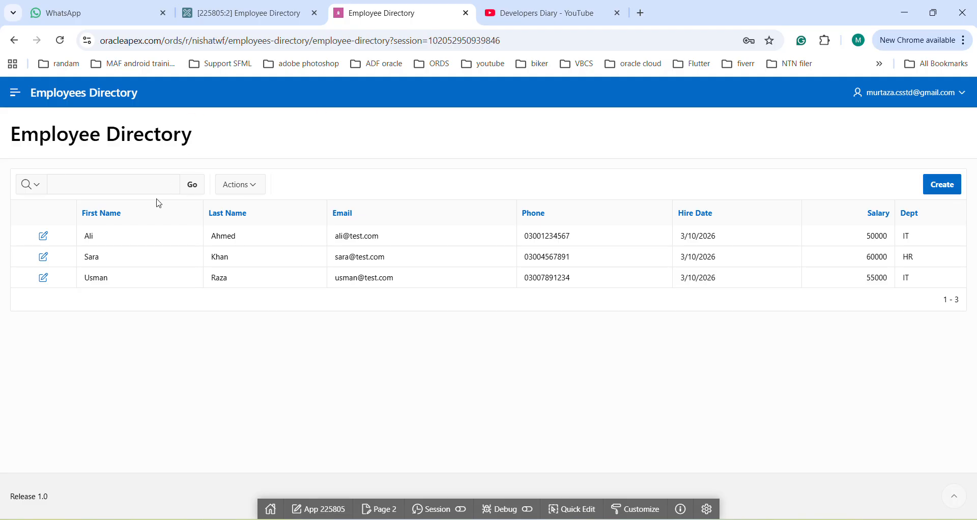
Start a new employee record and enter the employee's first name, last name and e-mail
left_click(947, 191)
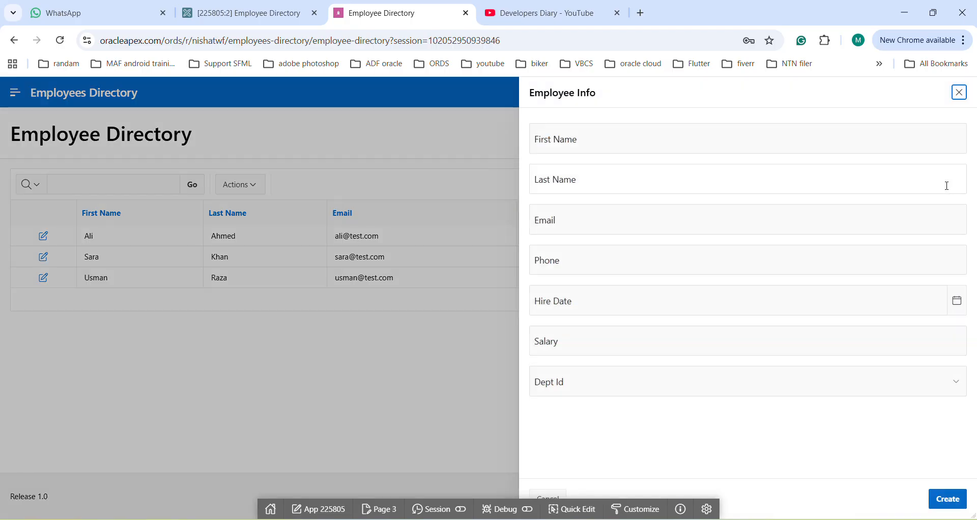
left_click(703, 140)
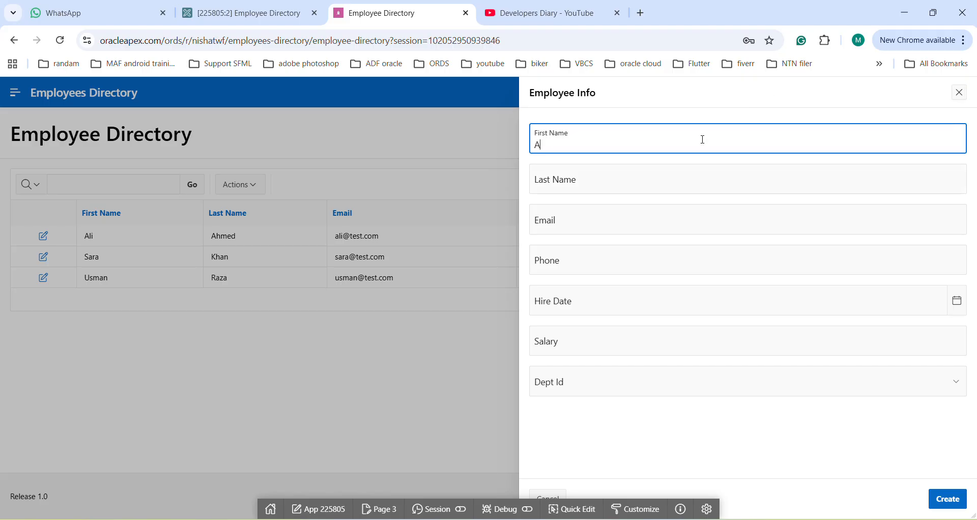
key("Tab")
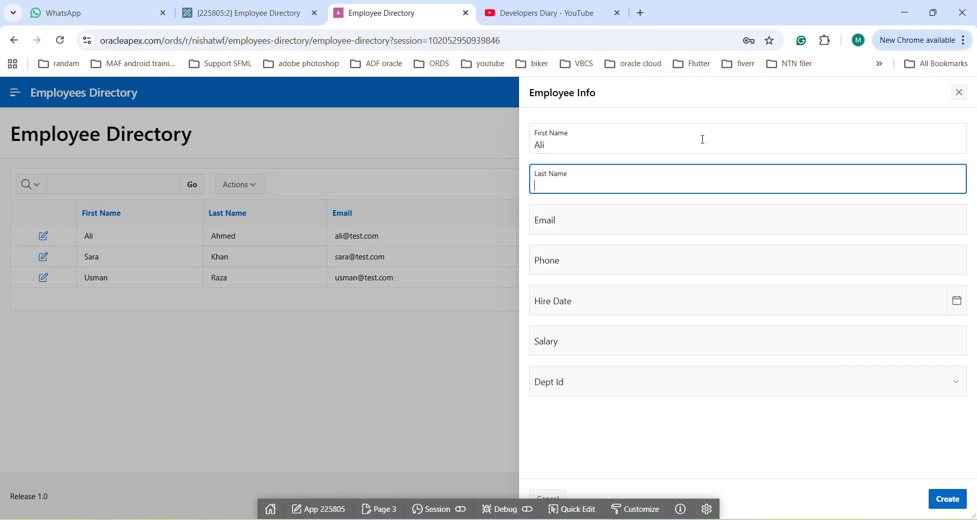
key("Tab")
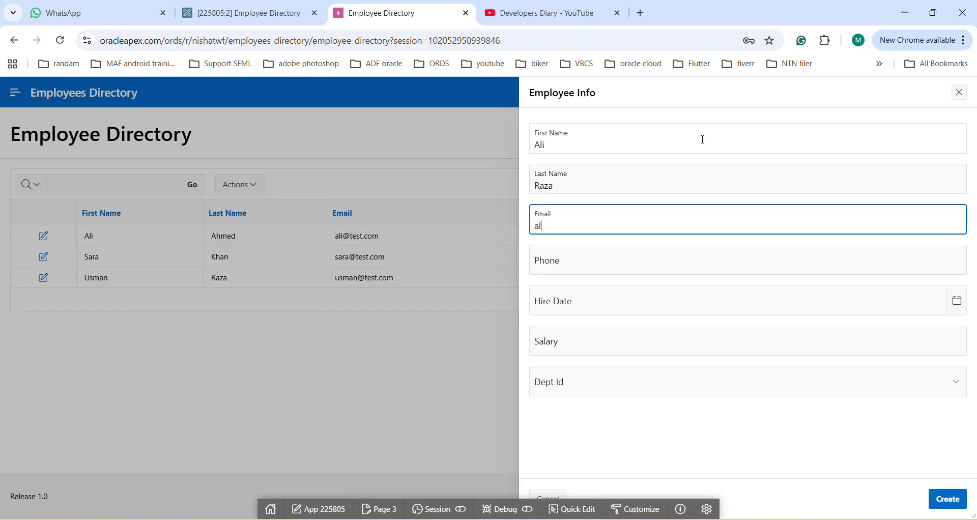
key("Tab")
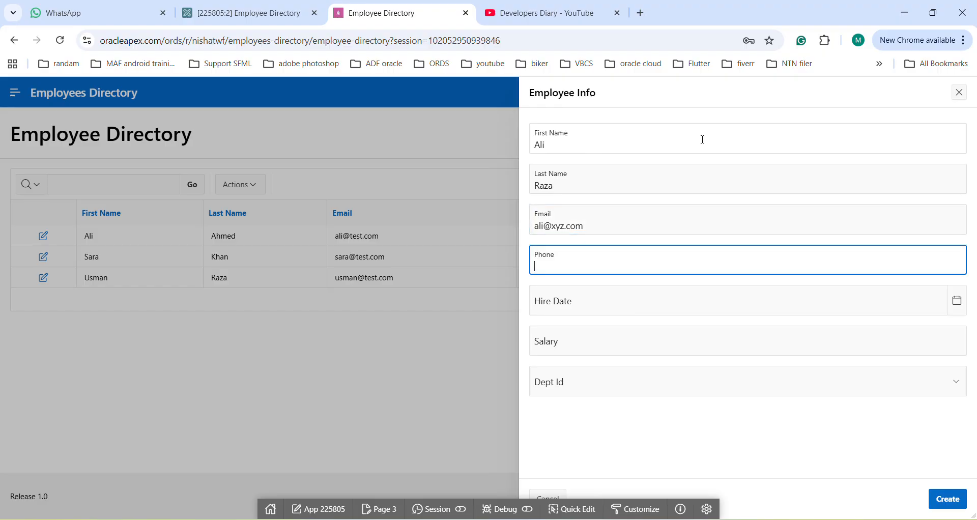
Enter the employee's phone number, hire date 3/10/2026, salary 2000 and department HR, and create the record
type("123")
key("Tab")
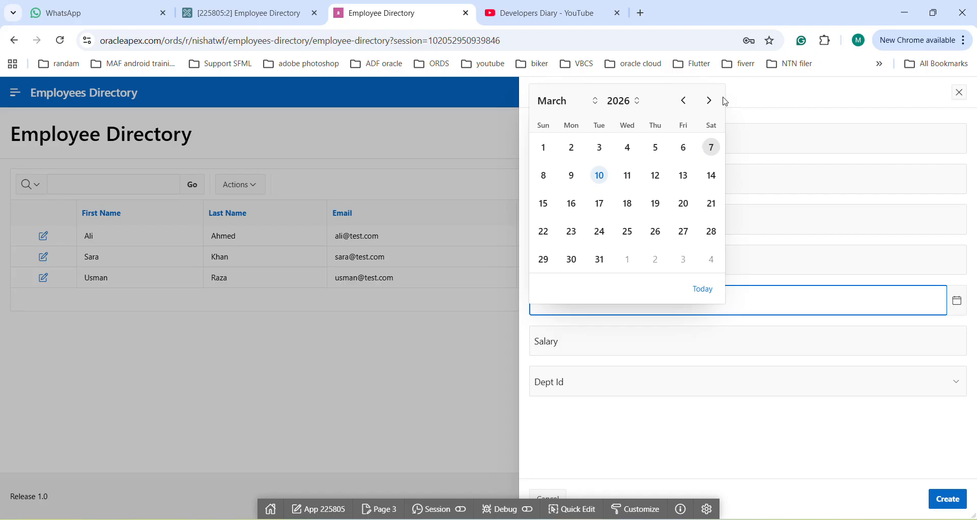
left_click(599, 176)
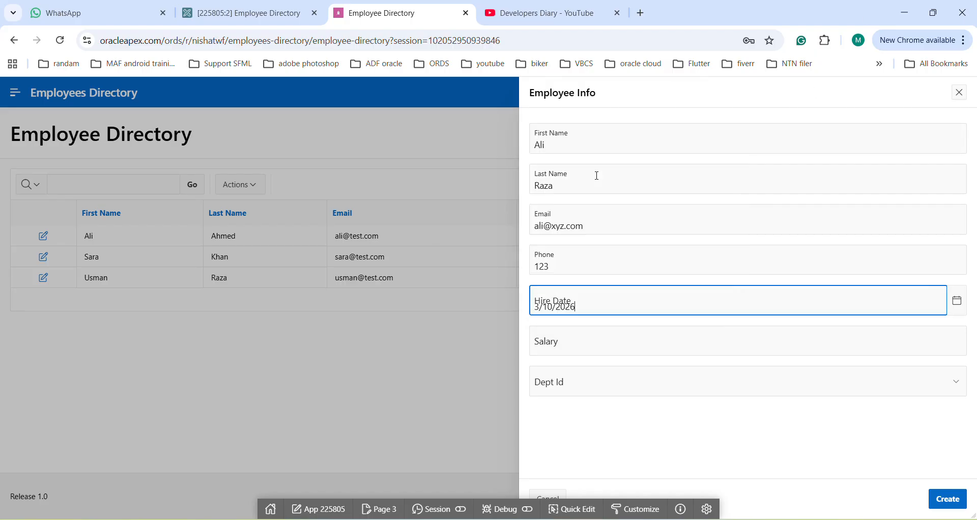
left_click(553, 348)
type("2000")
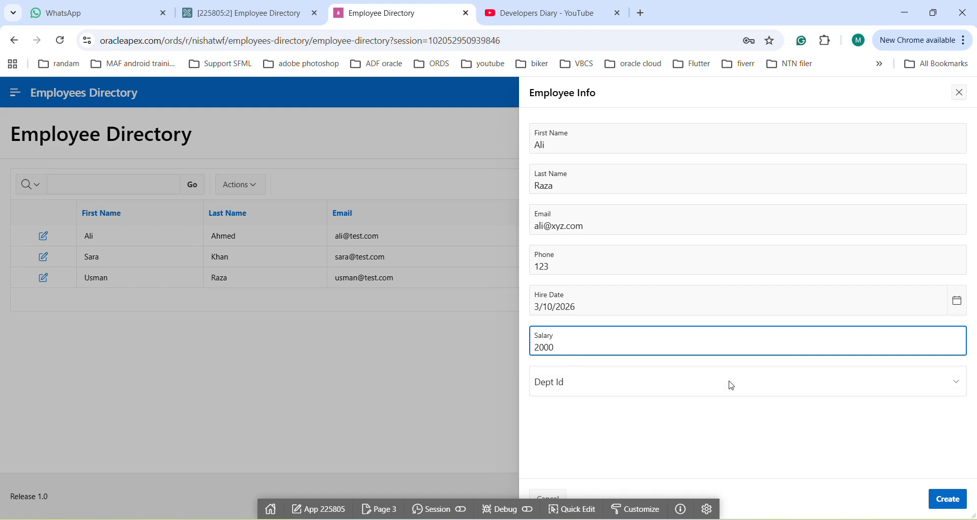
left_click(732, 386)
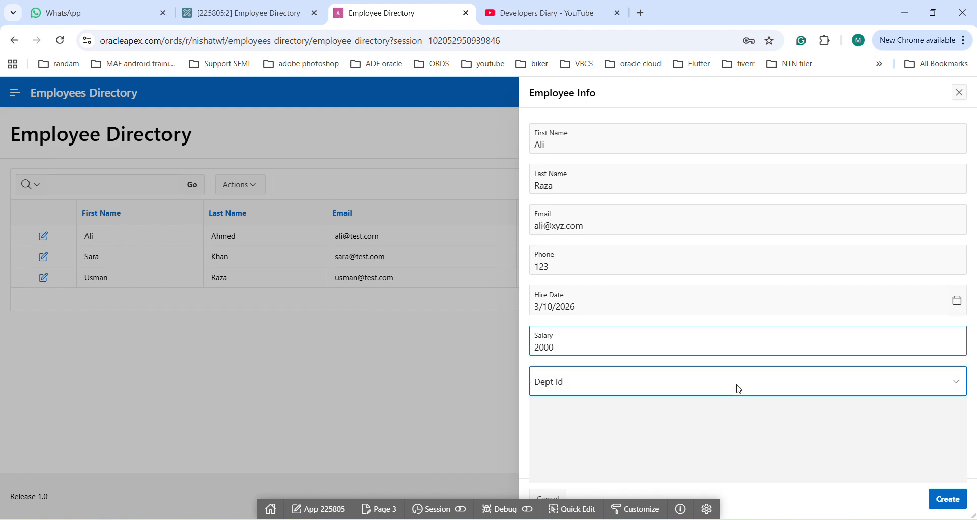
left_click(579, 441)
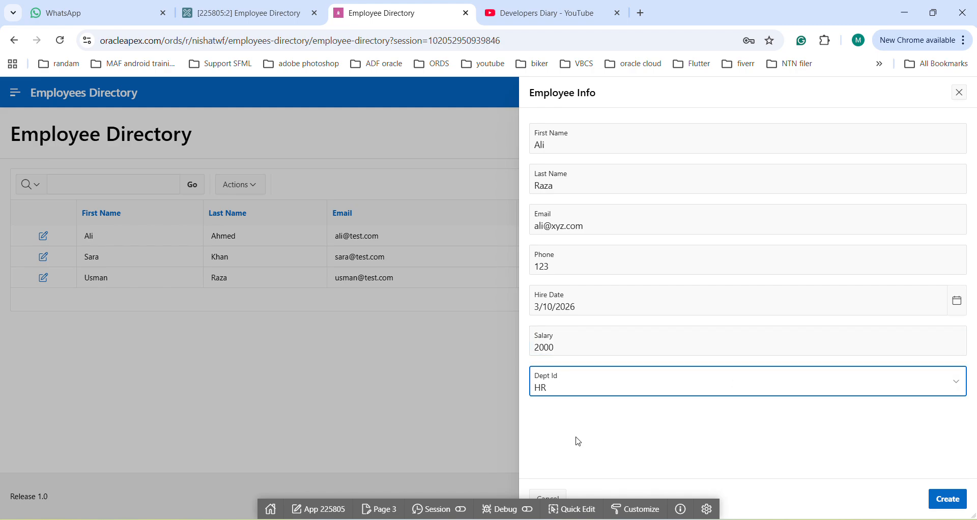
left_click(949, 499)
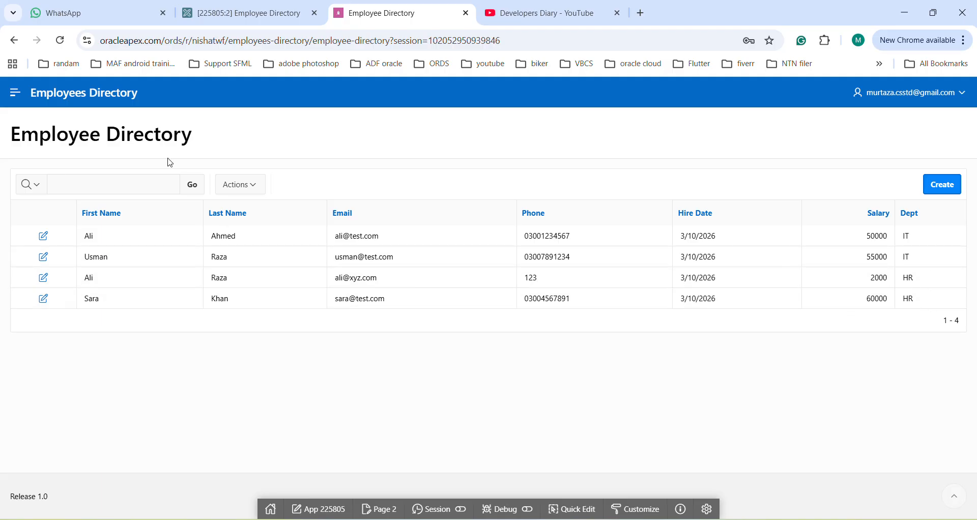
Edit the newly added HR employee's record, extend the phone number and apply the changes
left_click(45, 279)
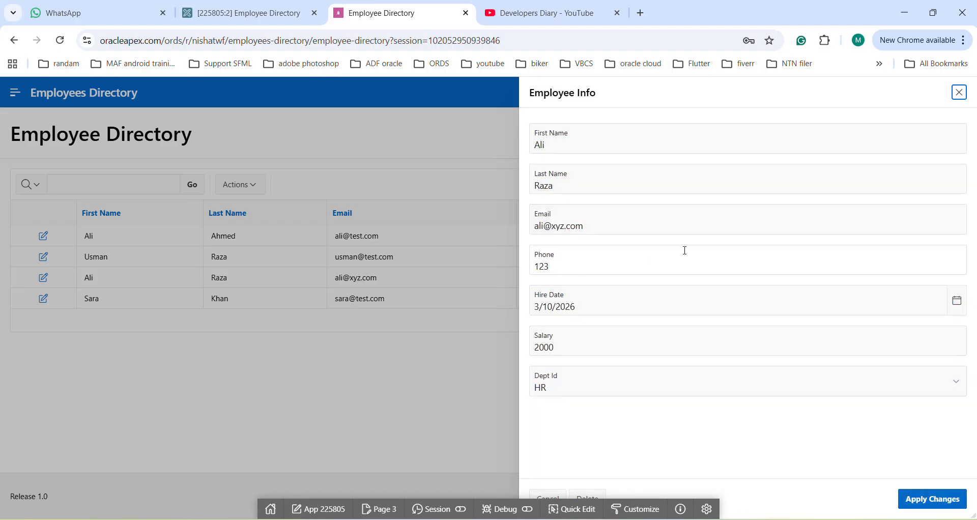
left_click(567, 262)
type("9081")
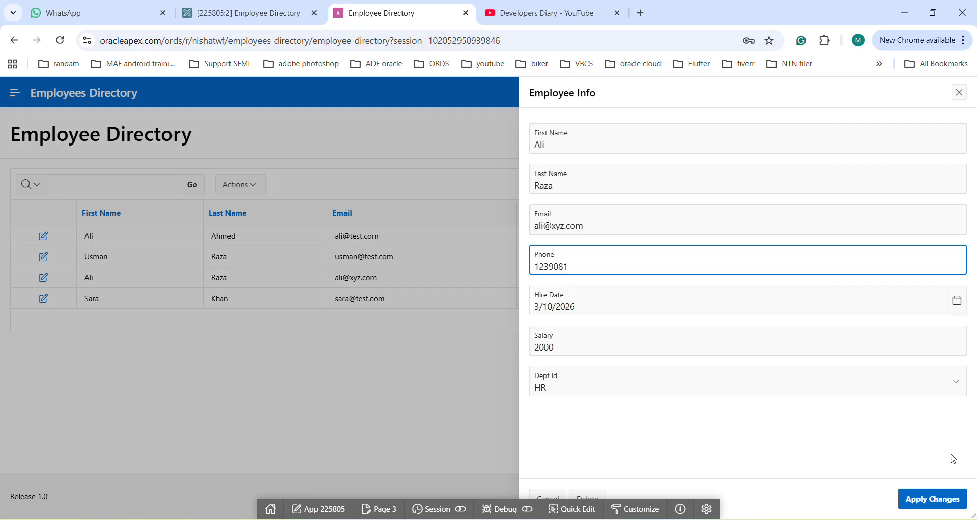
left_click(929, 507)
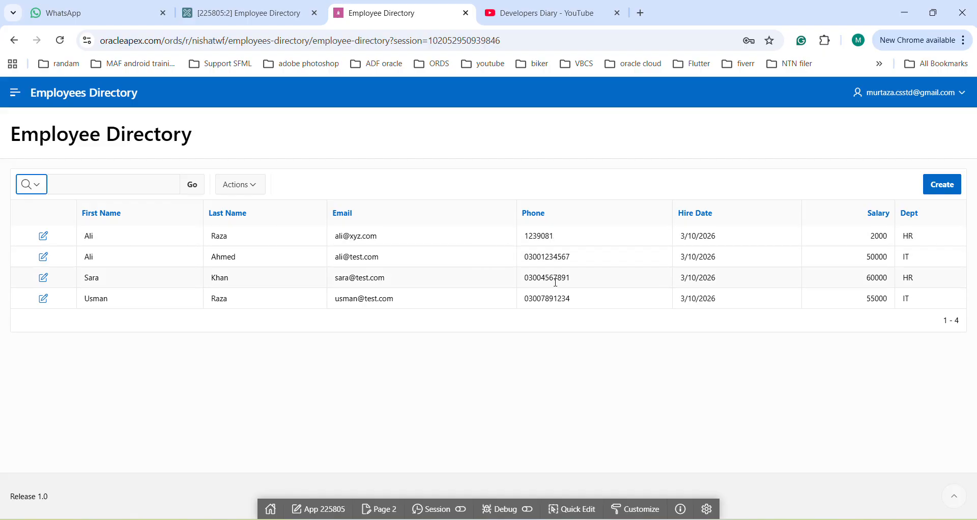
left_click_drag(562, 240, 519, 236)
Return to the page designer for Employee Directory and start creating a new chart page of type Bar
left_click(212, 13)
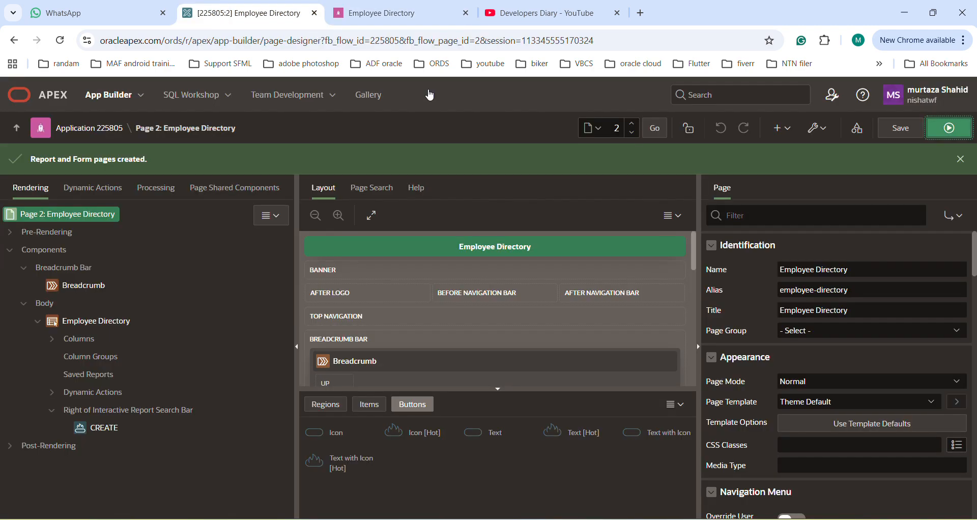
left_click(786, 130)
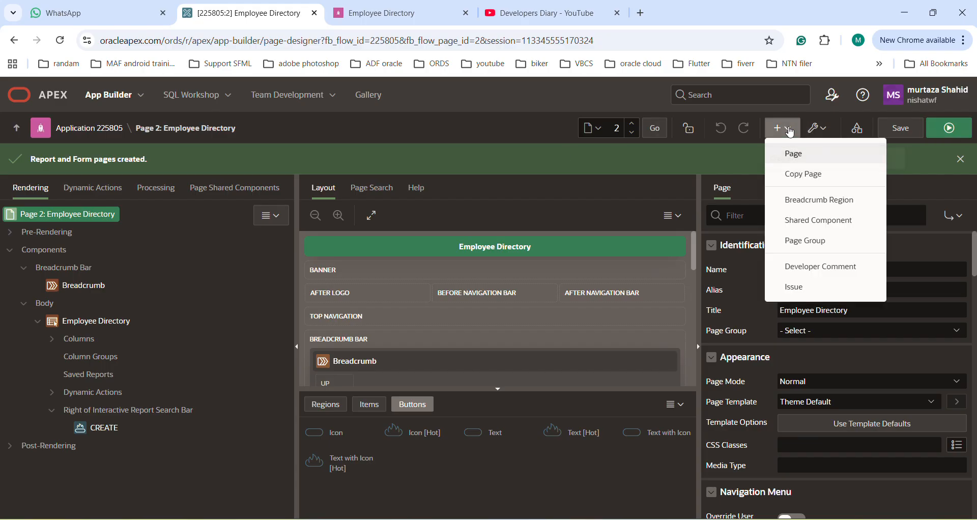
left_click(793, 154)
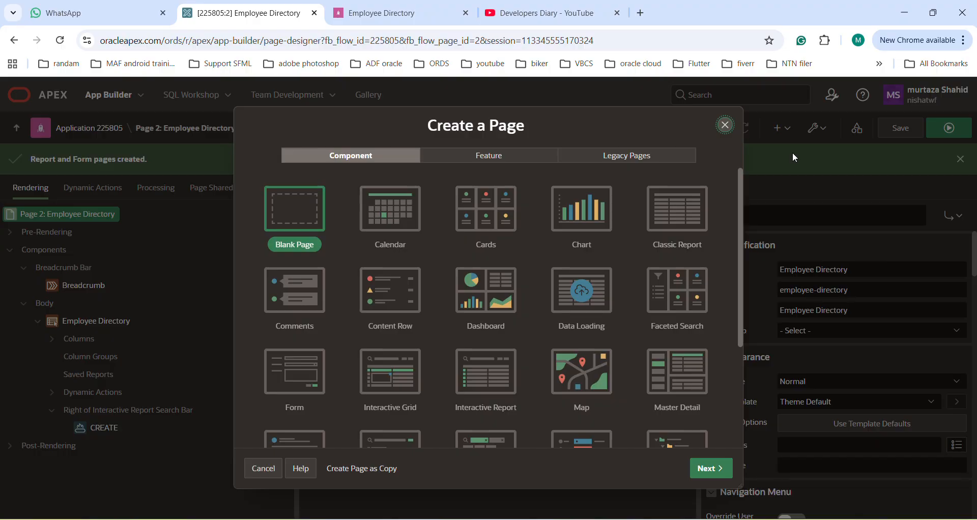
left_click(581, 211)
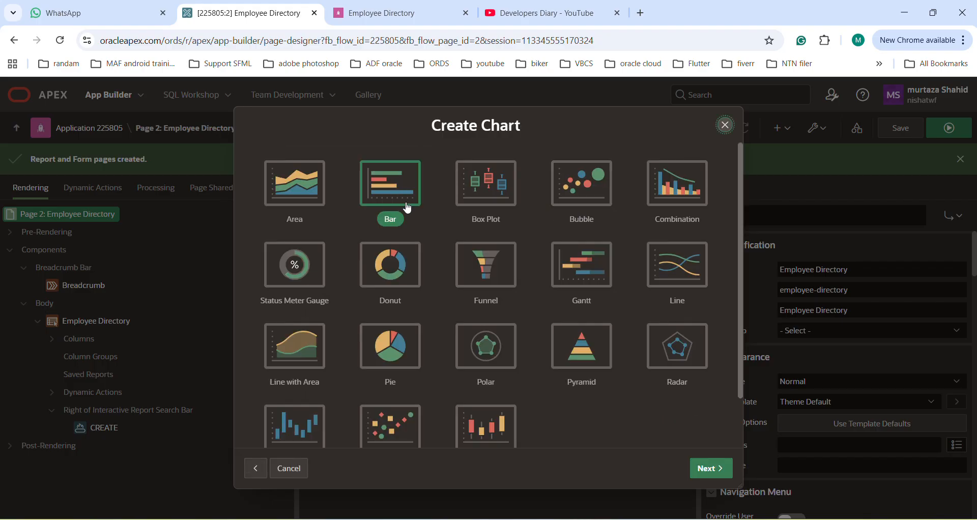
left_click(714, 469)
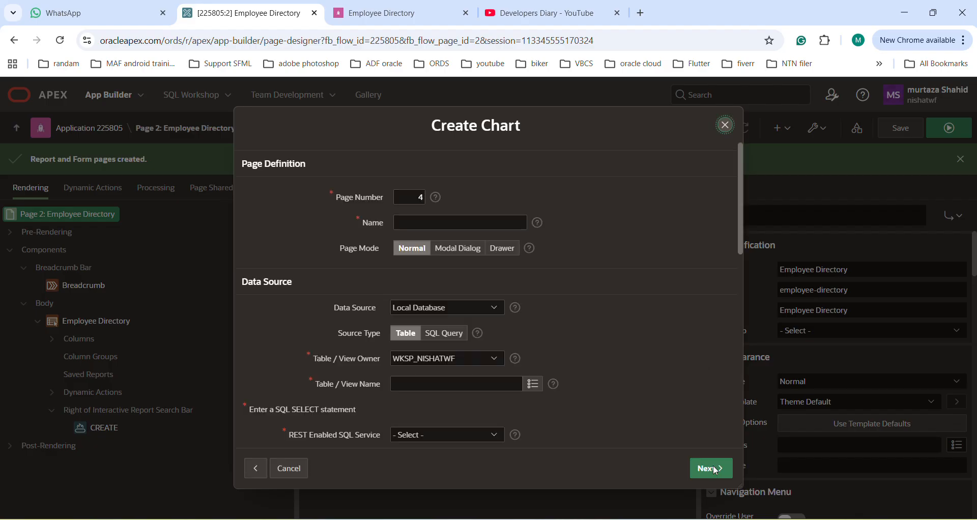
Name the new chart page Employees Info
left_click(405, 222)
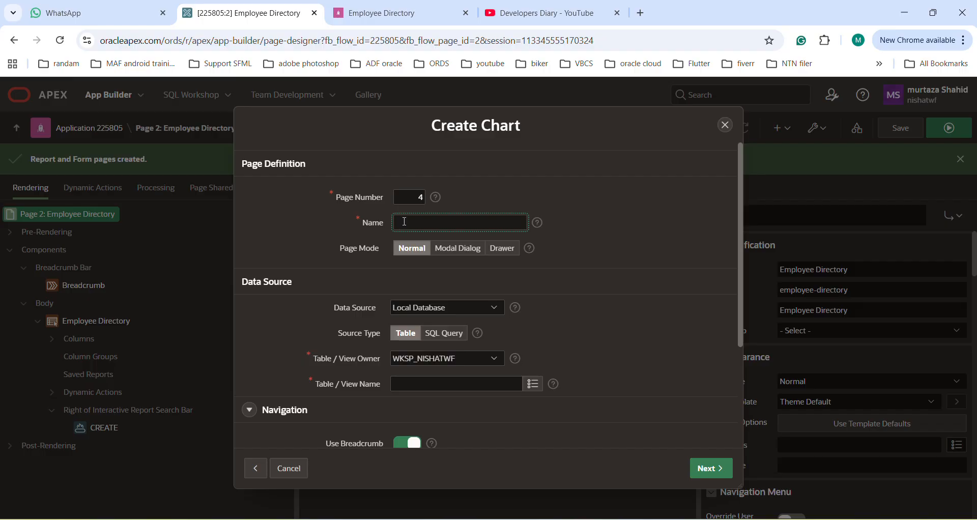
type("Employe")
type("es Infor")
key("BackSpace")
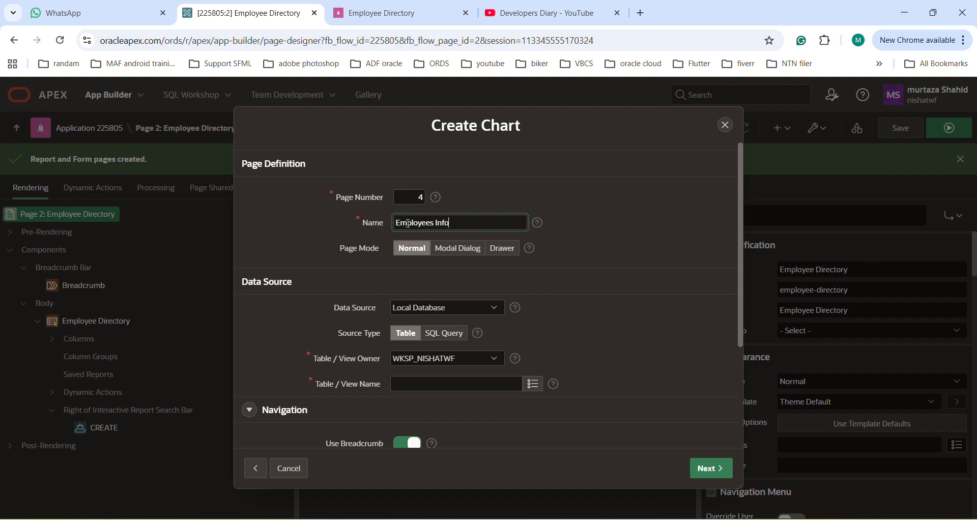
Set the chart's source type to SQL Query, copy in the For Dashboard query from Employee Directory Script.SQL and validate it
left_click(458, 334)
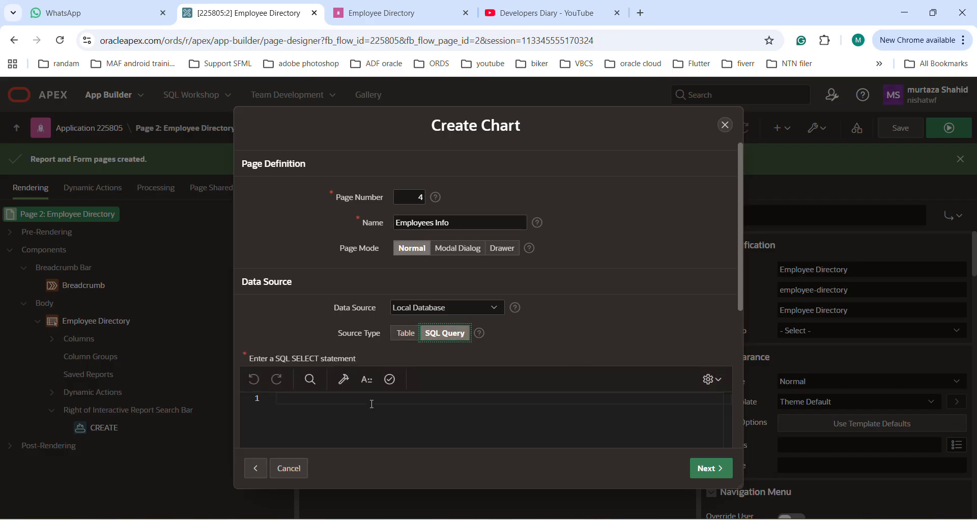
left_click(529, 461)
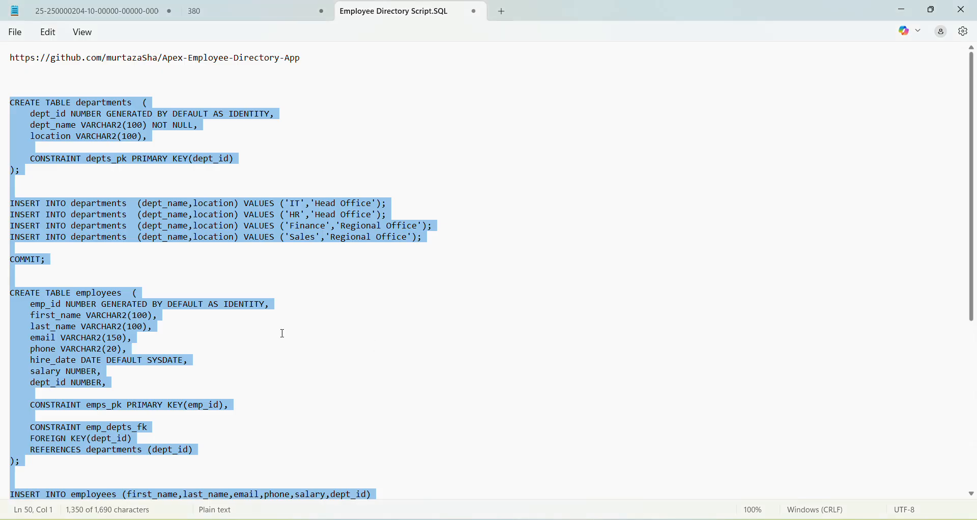
scroll(248, 362, "down", 8)
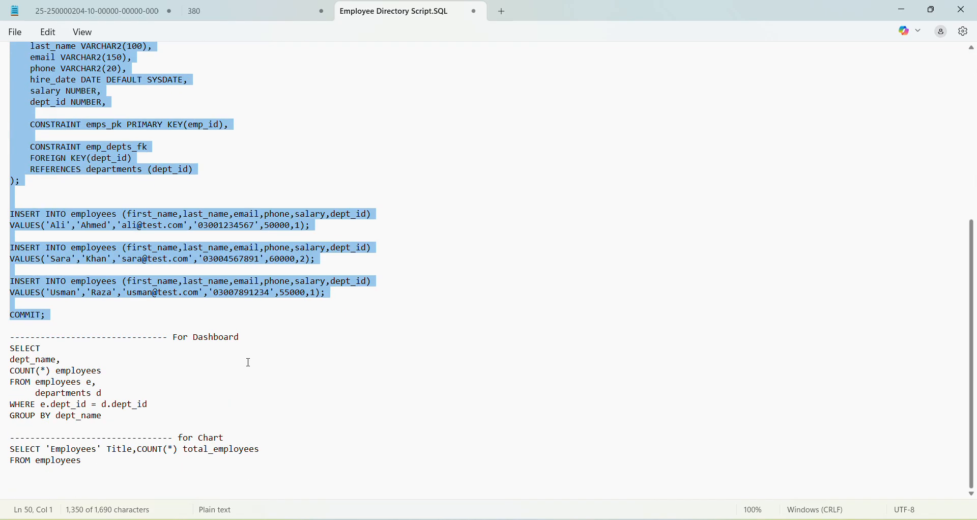
left_click(110, 417)
left_click_drag(110, 417, 4, 349)
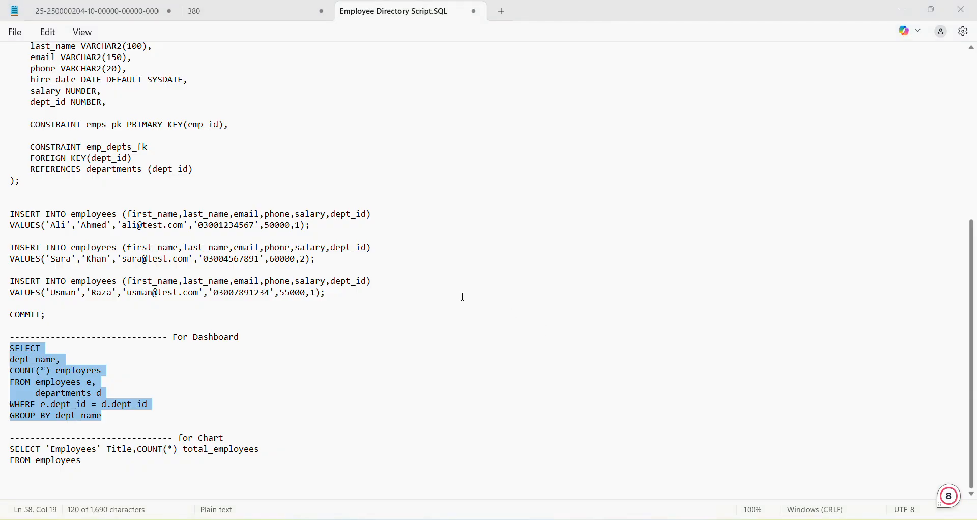
key("alt+Tab")
left_click(331, 419)
key("ctrl+v")
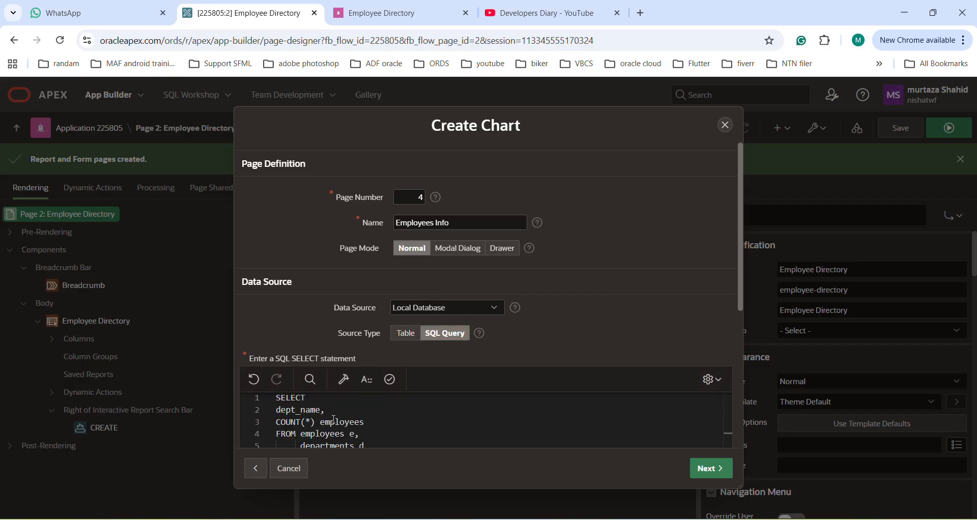
left_click(391, 388)
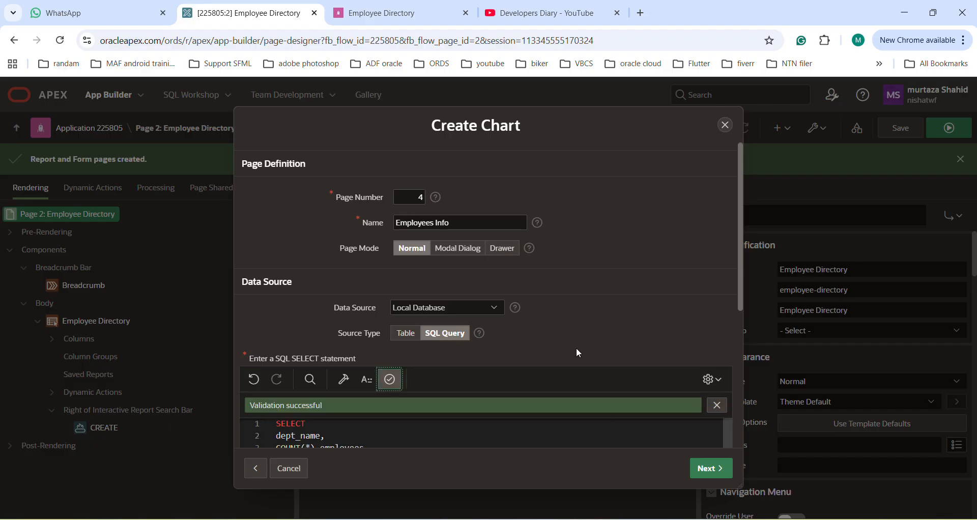
Change the chart page's name to Department wise Employees
left_click(396, 223)
type("Depart")
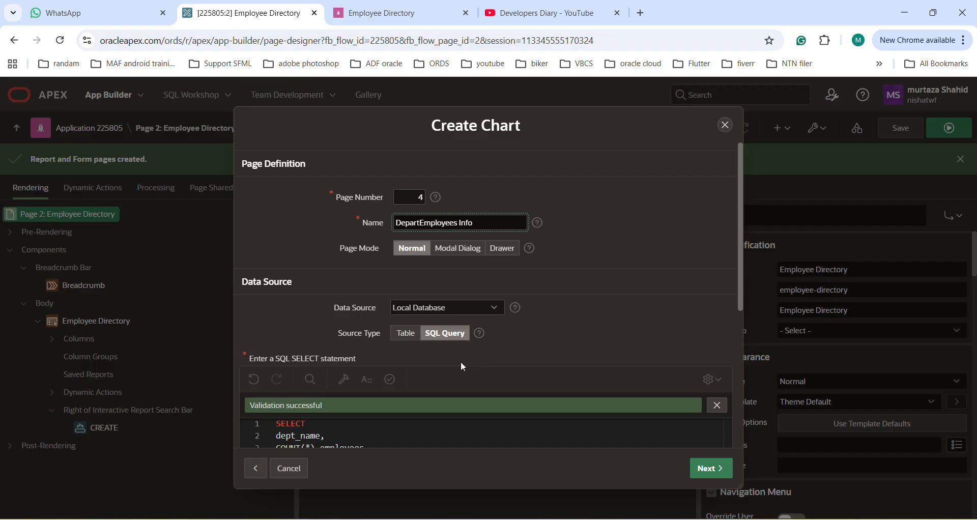
type("ment ")
type("Sa")
key("BackSpace")
key("BackSpace")
type("wi")
key("BackSpace")
key("BackSpace")
type("wise")
key("Right")
key("Right")
key("Right")
key("Right")
key("Right")
key("Right")
key("Right")
key("Right")
key("Right")
key("Right")
key("shift+End")
key("BackSpace")
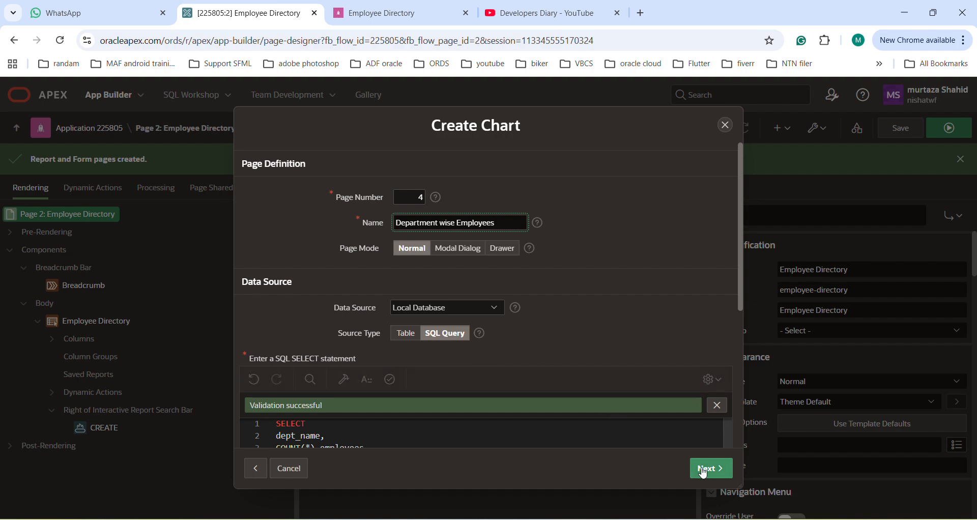
Set DEPT_NAME as the chart's label column and EMPLOYEES as its value column, and create the page
left_click(722, 469)
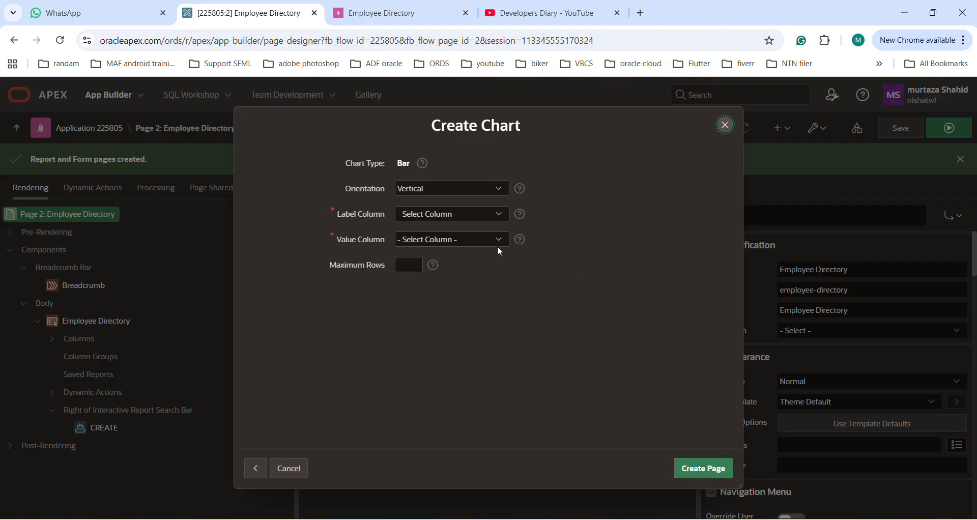
left_click(493, 213)
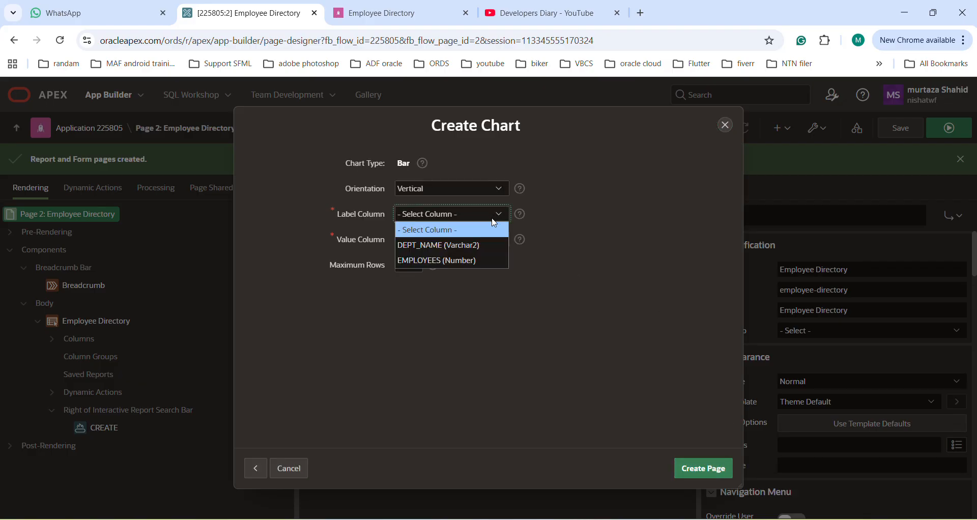
left_click(468, 246)
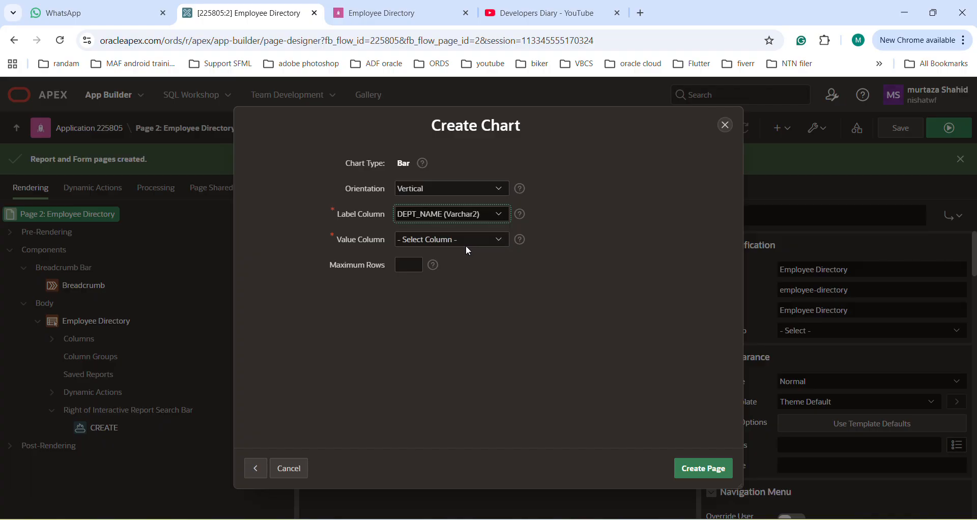
left_click(493, 240)
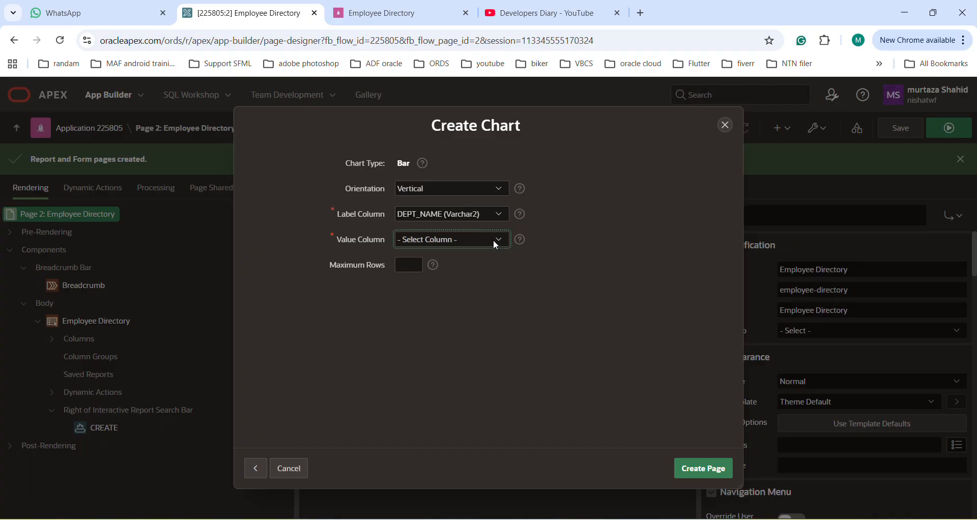
left_click(465, 272)
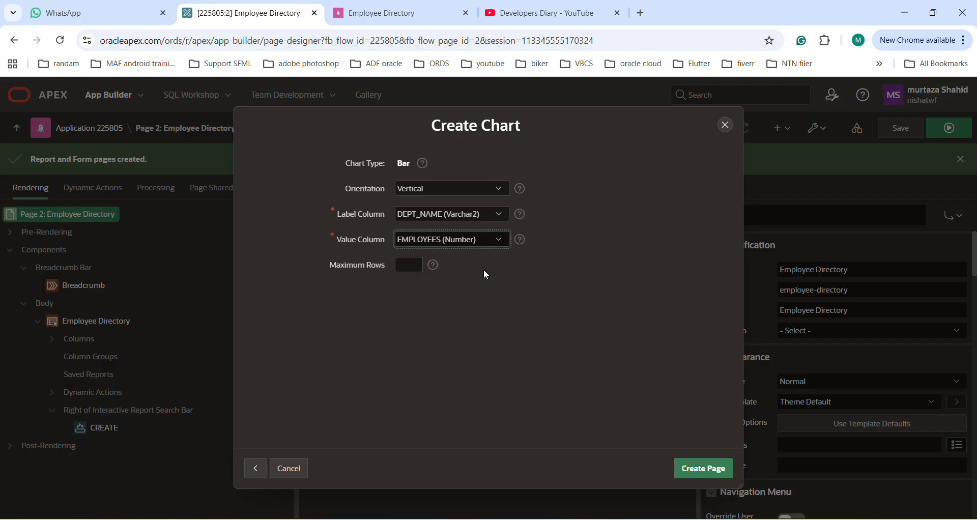
left_click(709, 471)
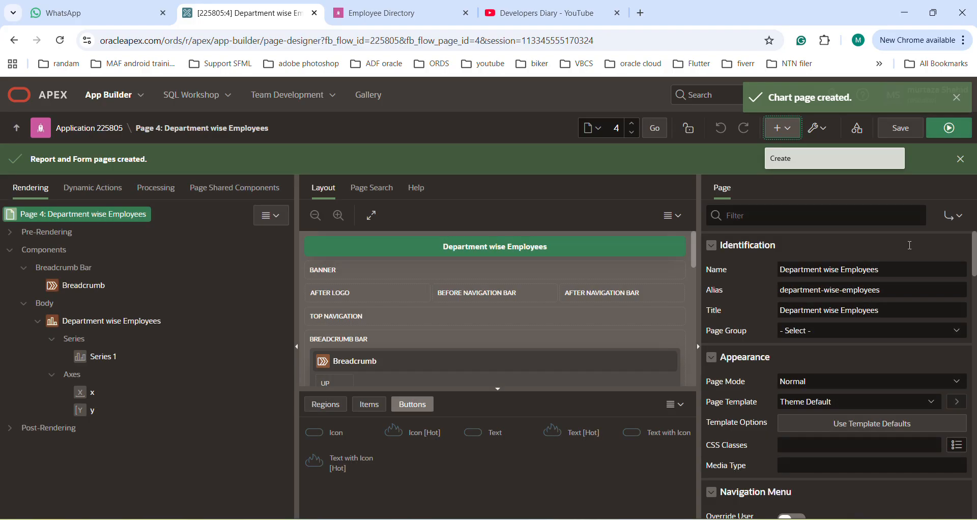
Run the Department wise Employees page and inspect the IT and HR bars in its chart
left_click(949, 127)
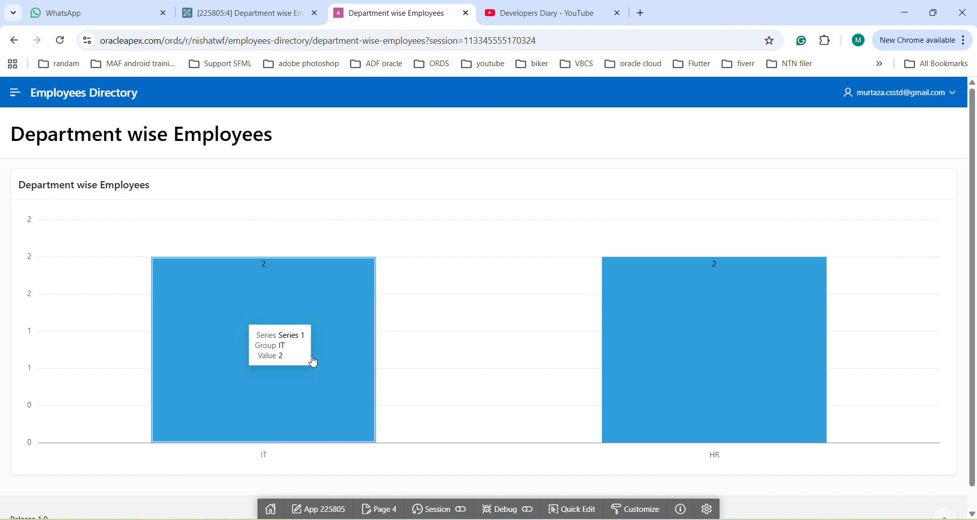
mouse_move(734, 336)
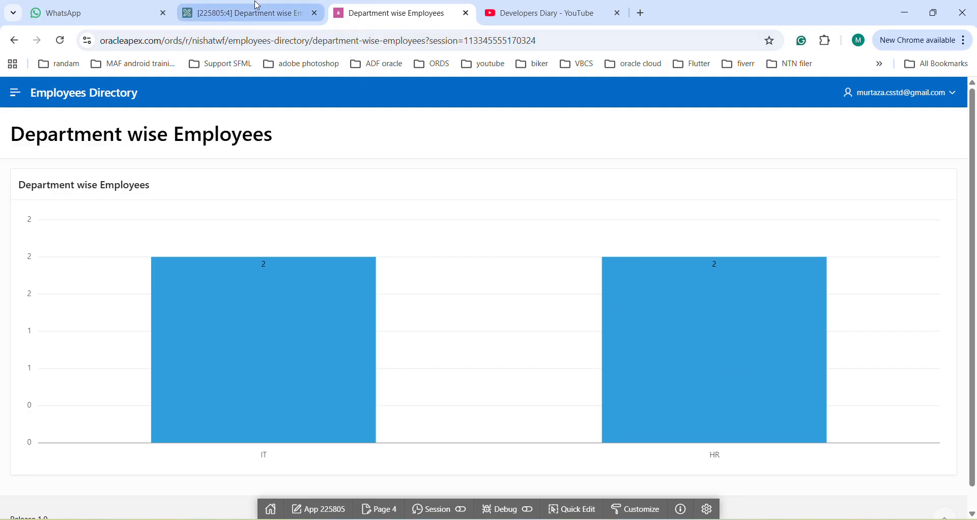
In the running app's Employee Directory, change the first listed employee's department to Finance and apply the change
left_click(14, 94)
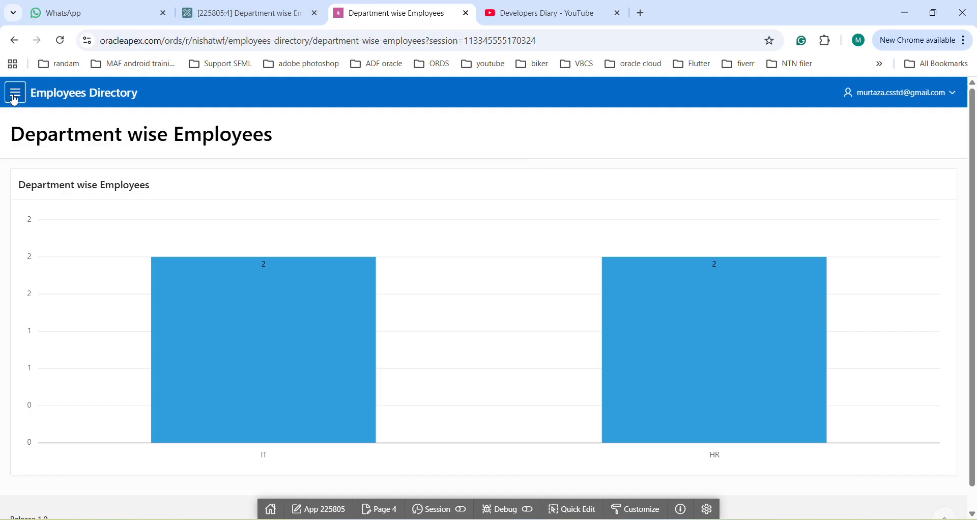
left_click(51, 155)
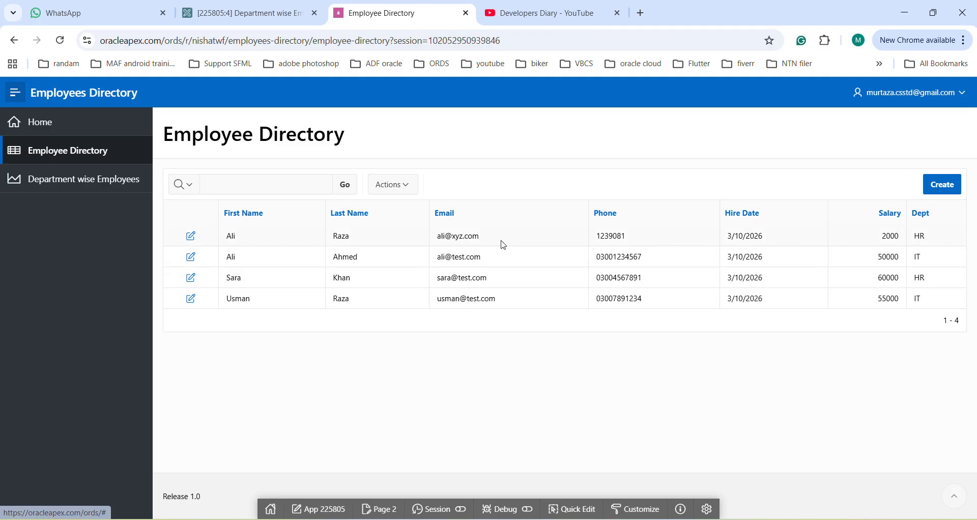
left_click(190, 237)
left_click(692, 391)
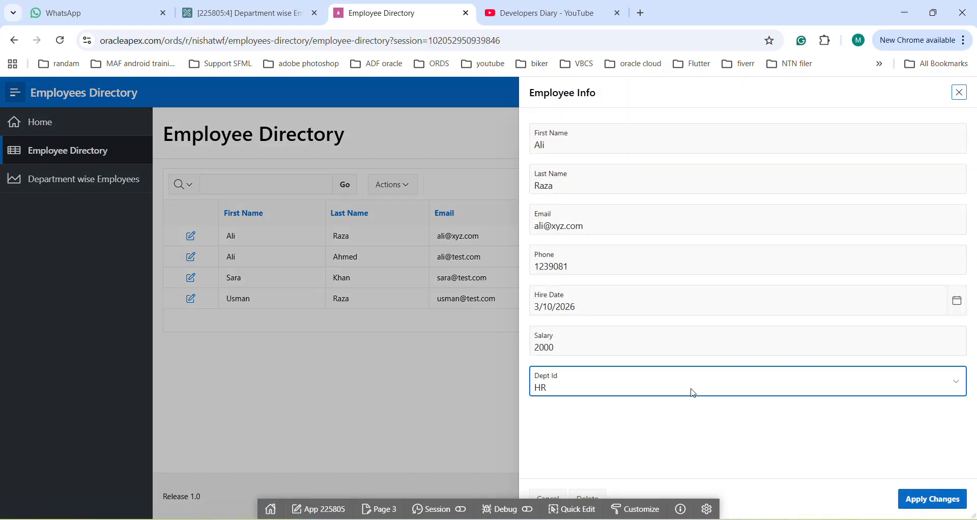
left_click(566, 423)
left_click(932, 499)
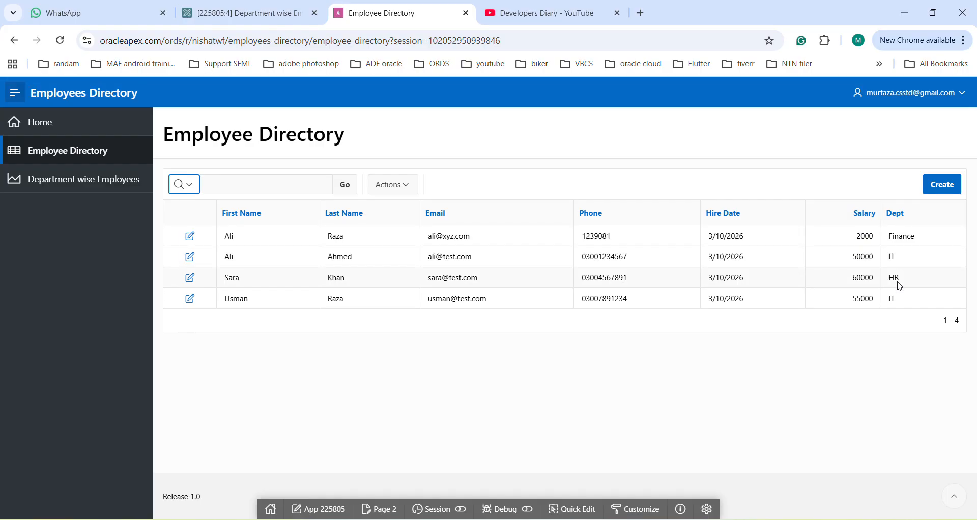
Check the bars of the Department wise Employees chart after the department change and go back to the Employee Directory
left_click(49, 184)
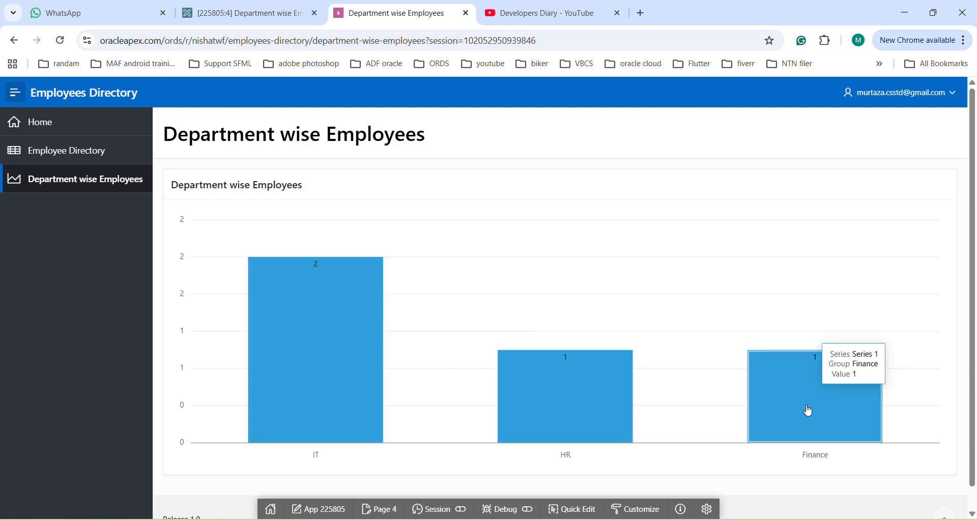
mouse_move(374, 345)
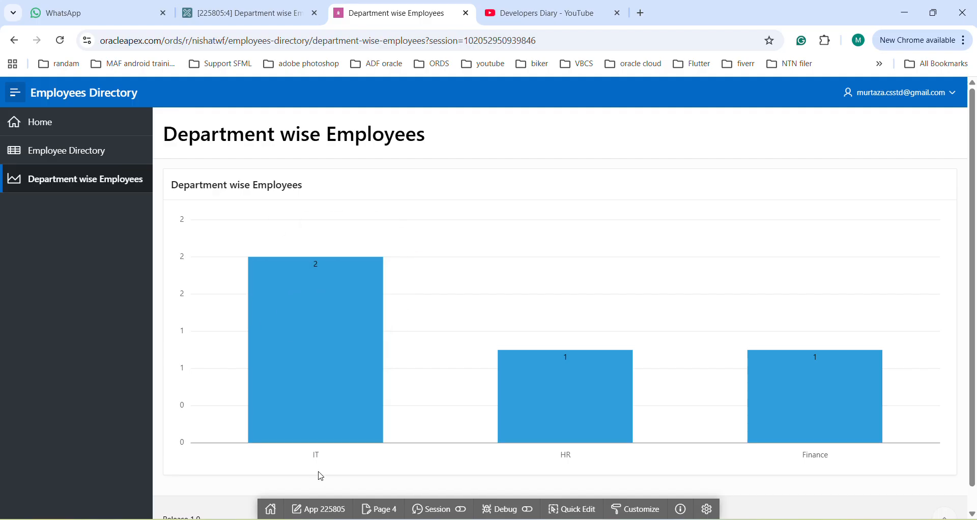
mouse_move(768, 409)
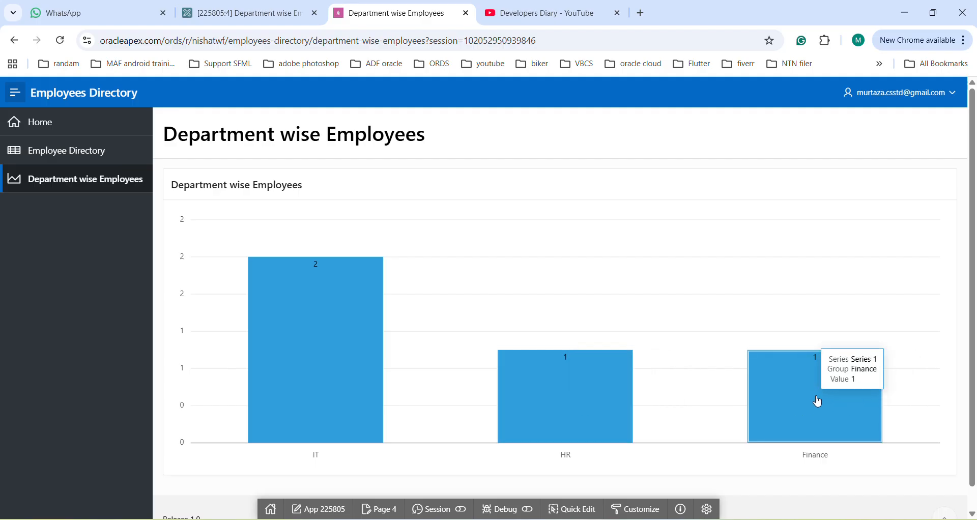
left_click(77, 153)
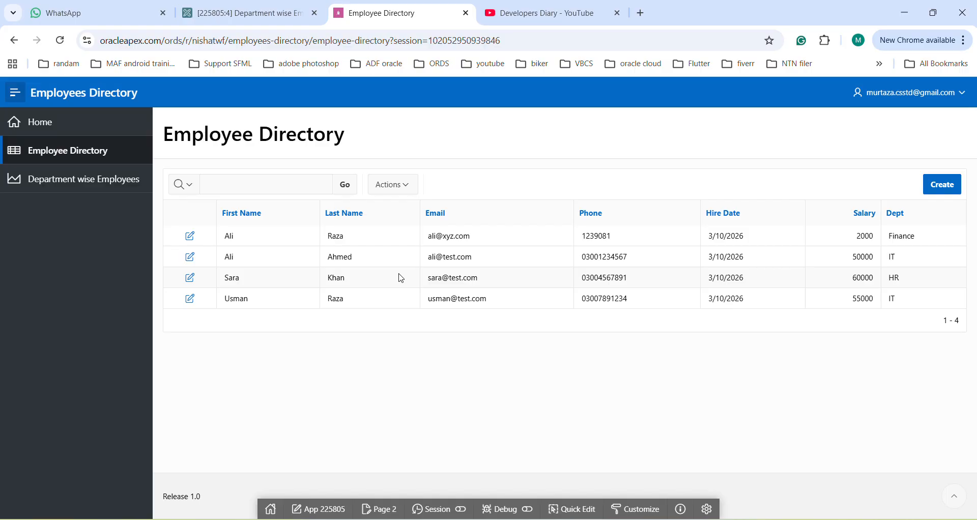
Open page 2, Employee Directory, in the Page Designer and create a new region under Body
left_click(240, 14)
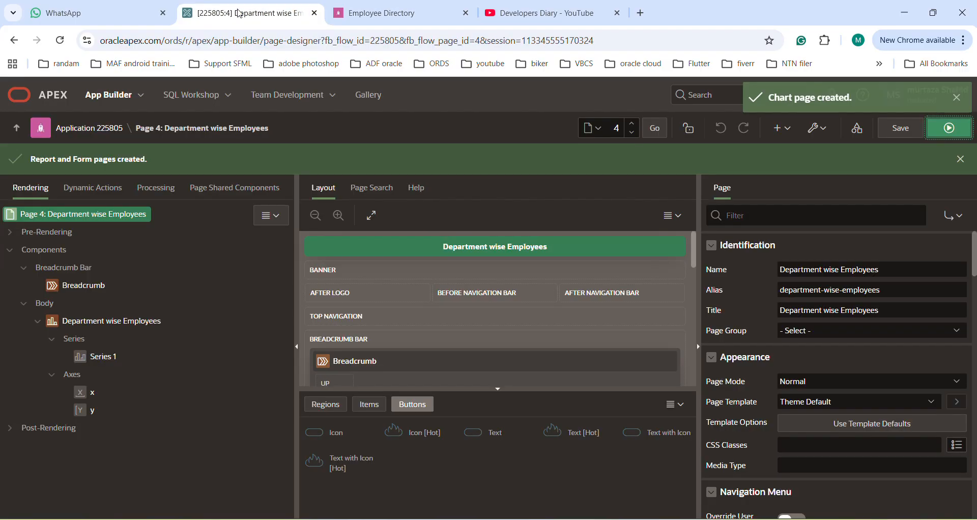
left_click(602, 128)
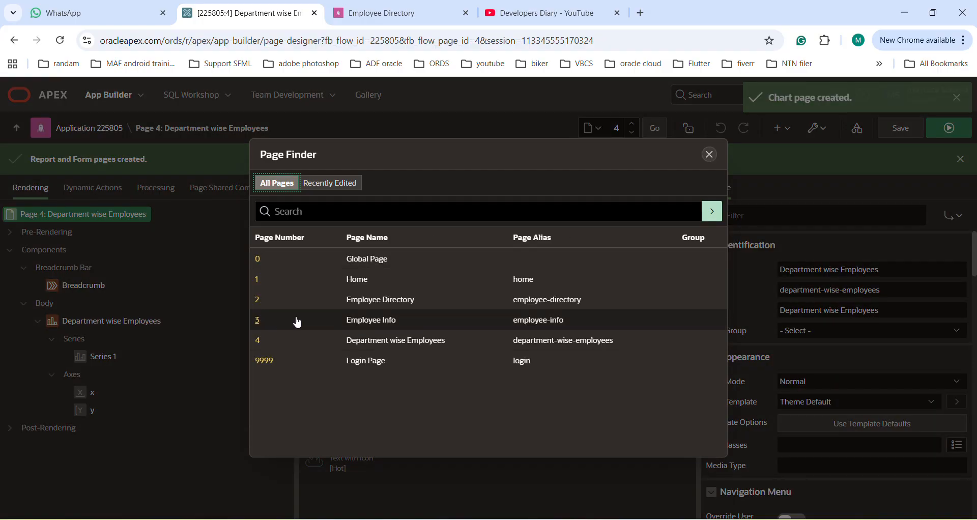
left_click(260, 308)
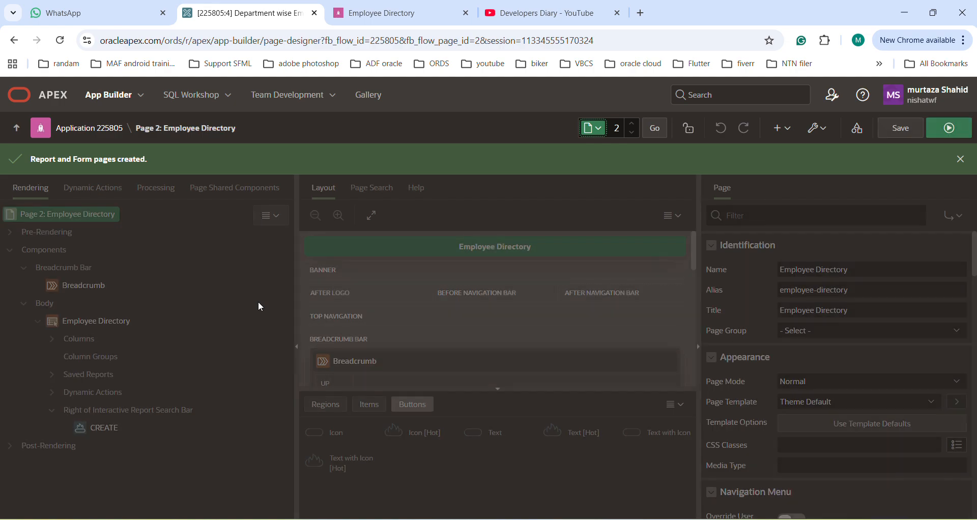
left_click(44, 304)
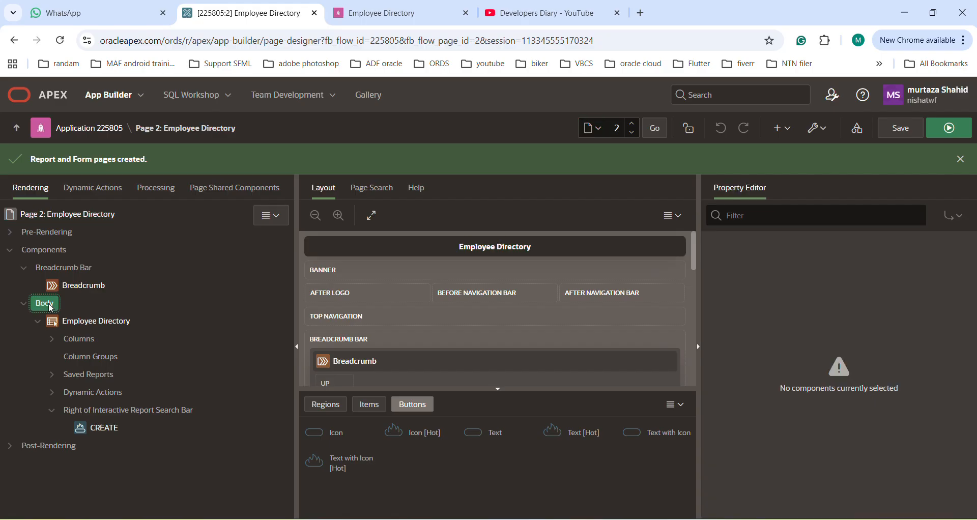
right_click(51, 307)
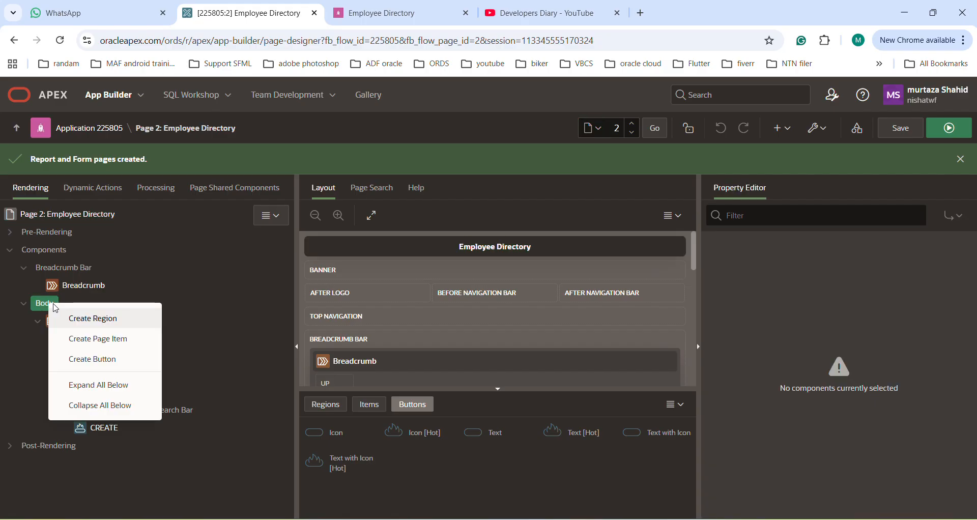
left_click(94, 319)
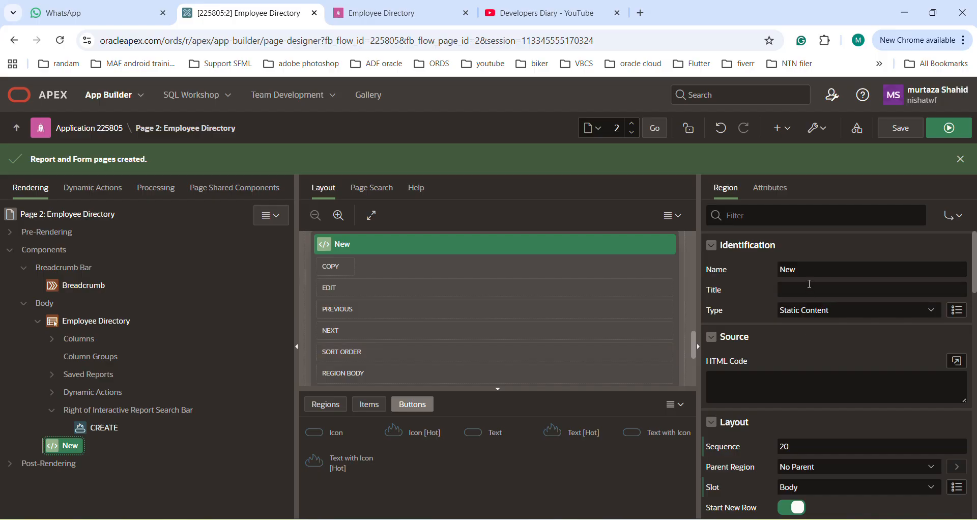
Name the new region Cards and set its type to Cards
left_click_drag(797, 270, 775, 265)
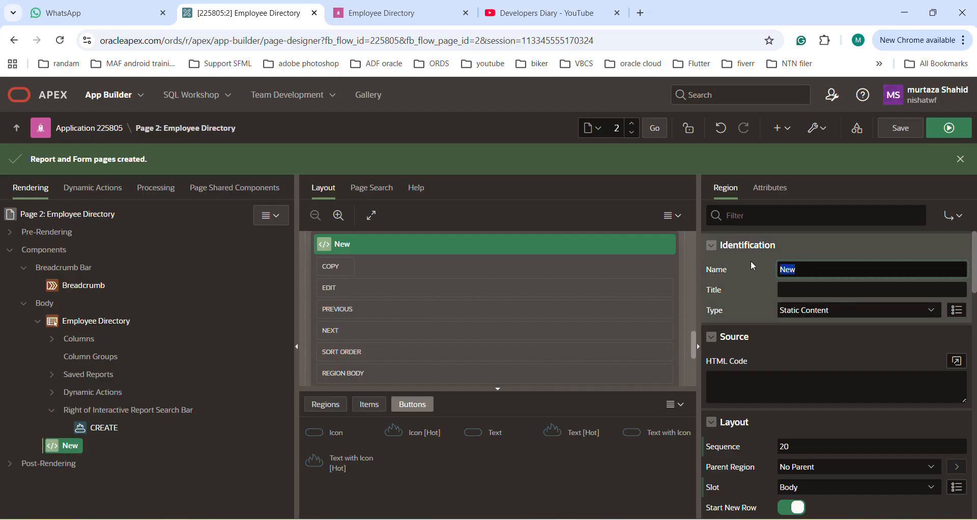
type("Cards")
left_click(890, 311)
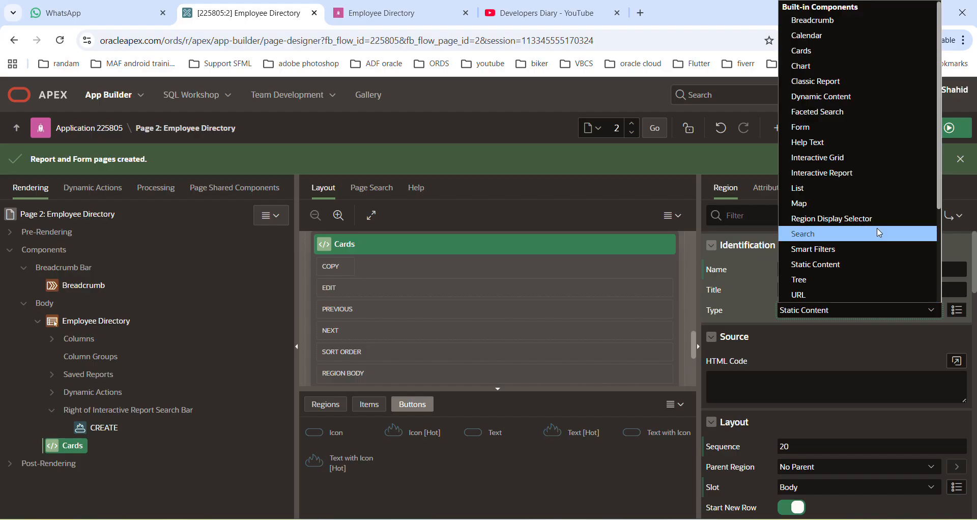
key("c")
key("c")
key("c")
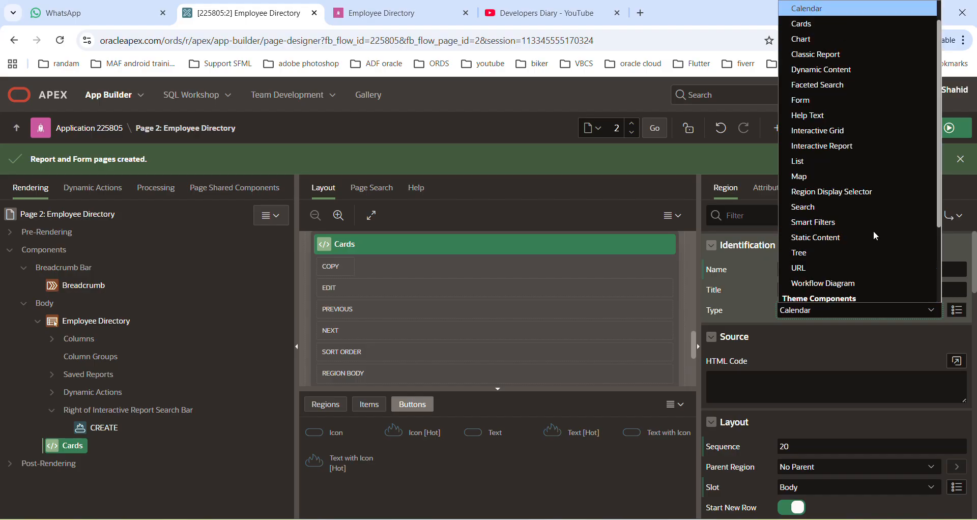
left_click(836, 23)
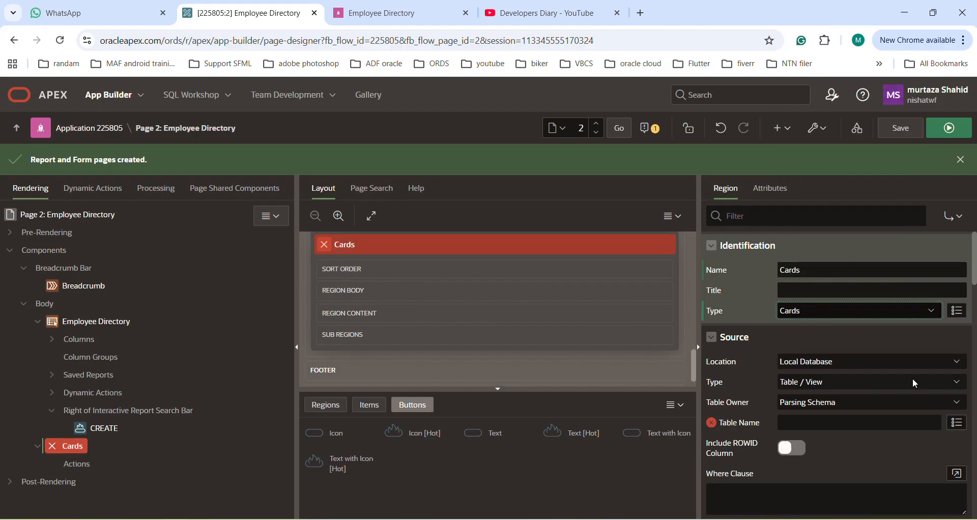
Set the Cards region's source type to SQL Query, copy in the for Chart query from Employee Directory Script.SQL and save
left_click(912, 382)
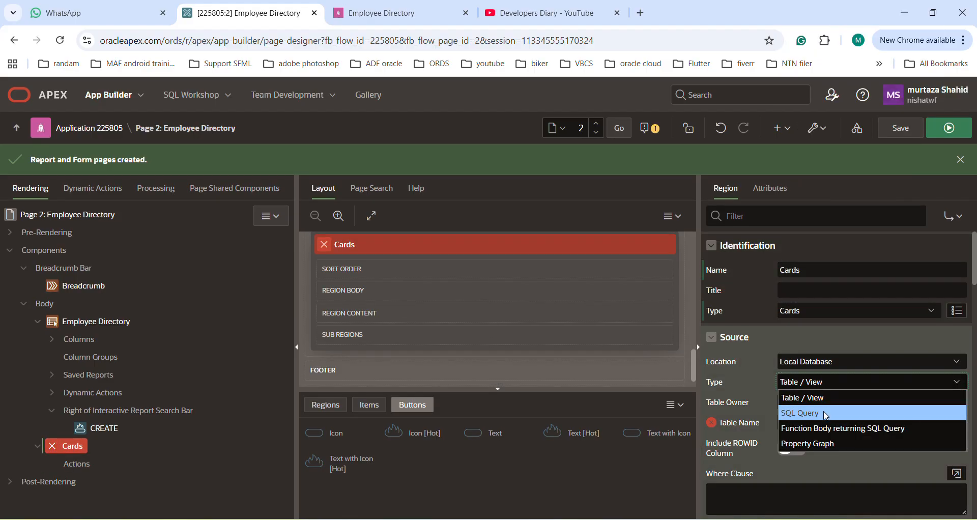
left_click(825, 415)
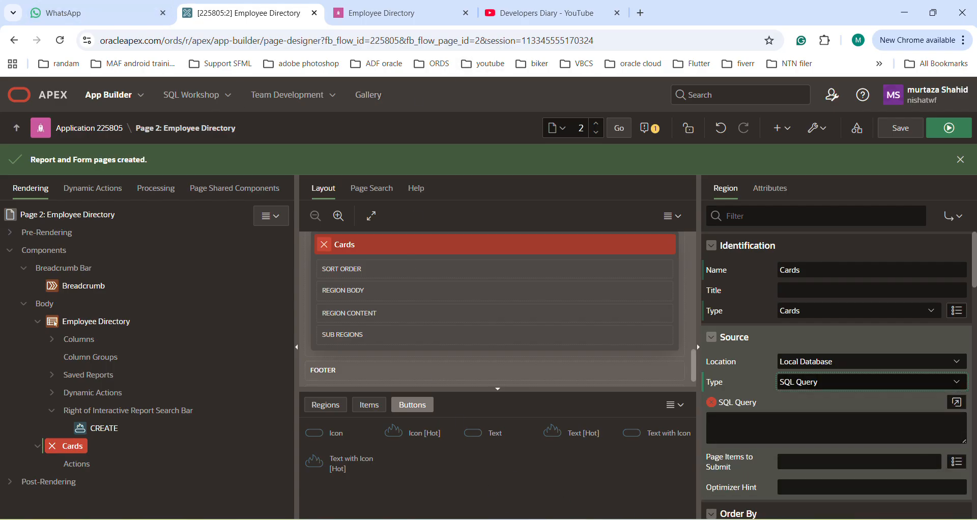
key("alt+Tab")
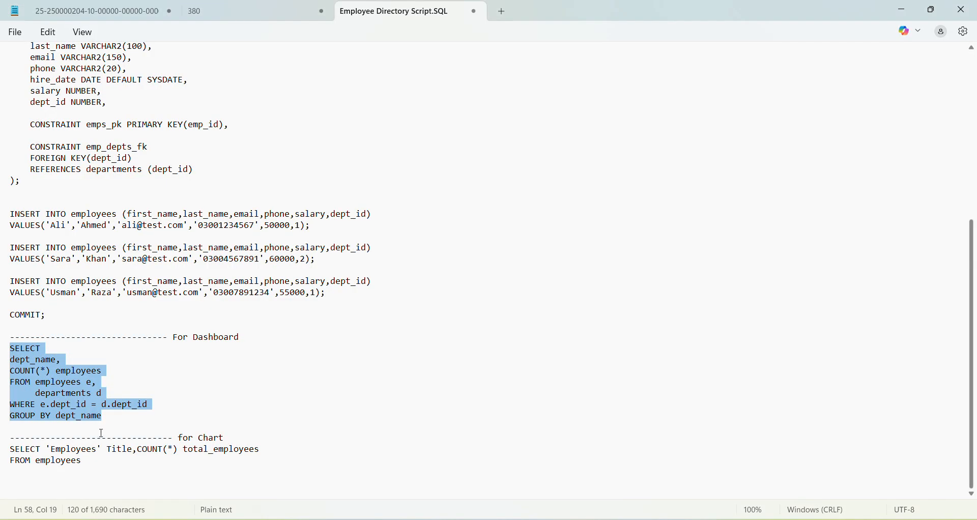
left_click_drag(84, 462, 2, 449)
key("ctrl+c")
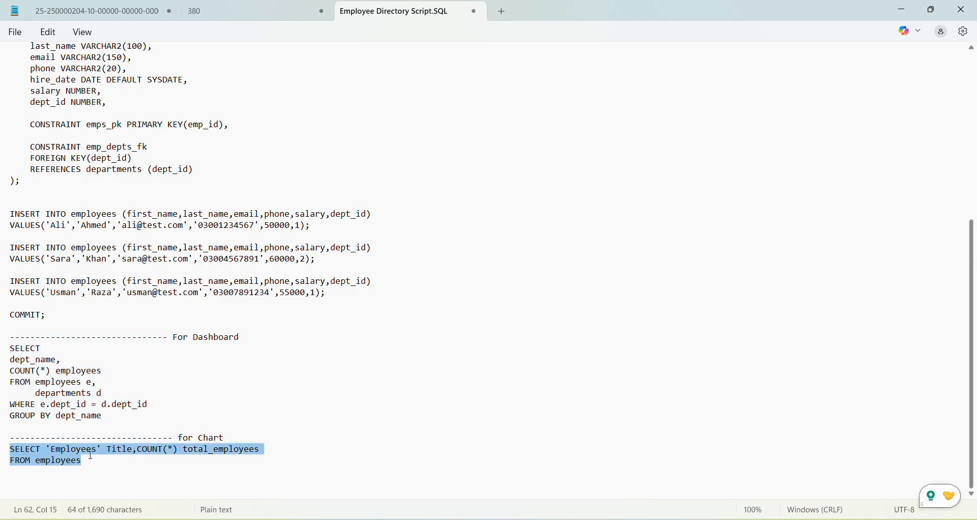
key("alt+Tab")
left_click(810, 426)
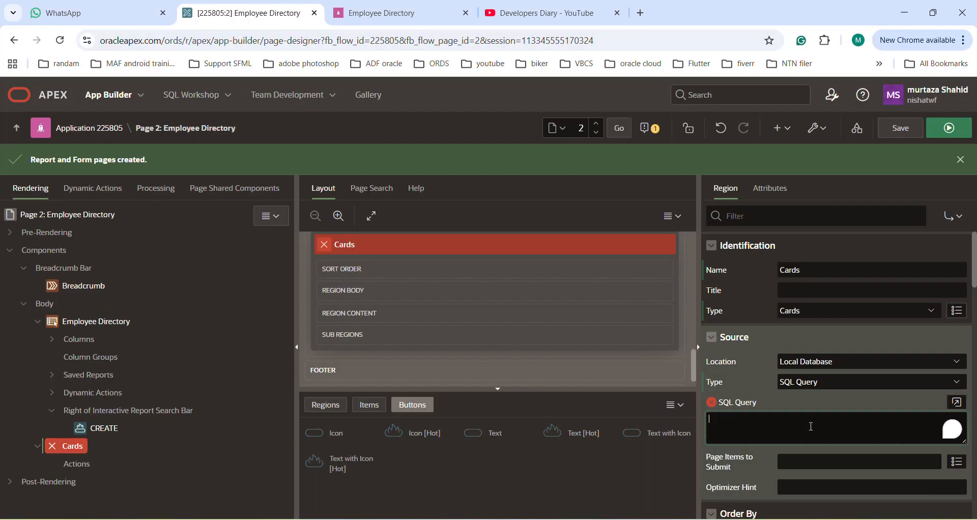
key("ctrl+v")
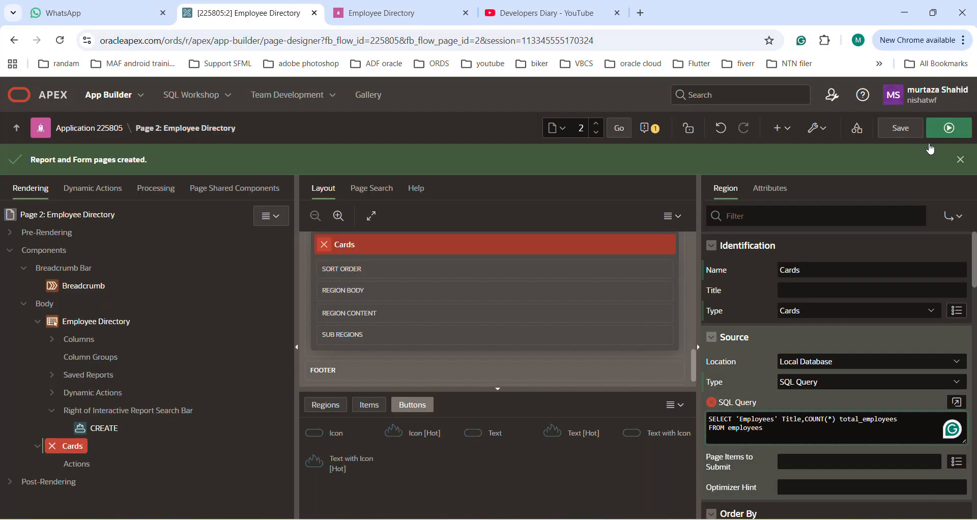
left_click(905, 130)
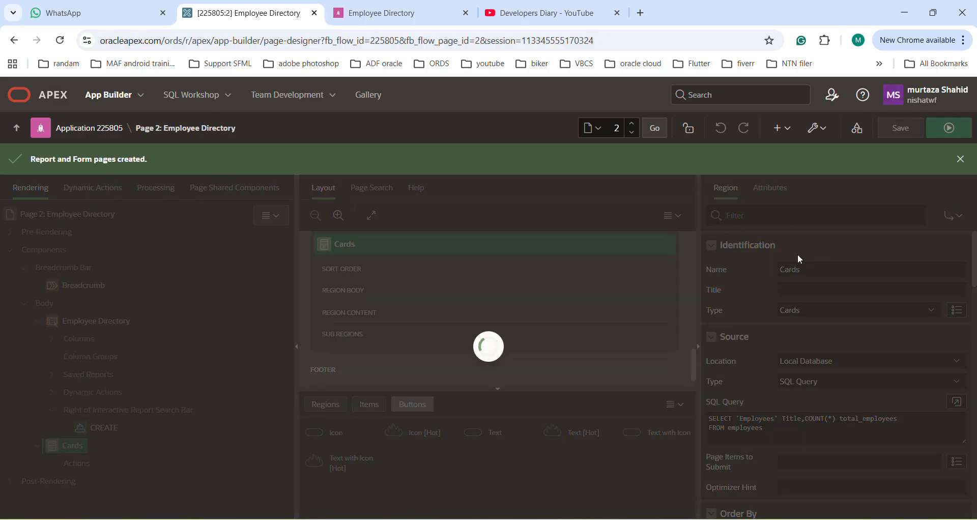
Set the cards' title column to TITLE and subtitle column to TOTAL_EMPLOYEES, and save the page
left_click(799, 188)
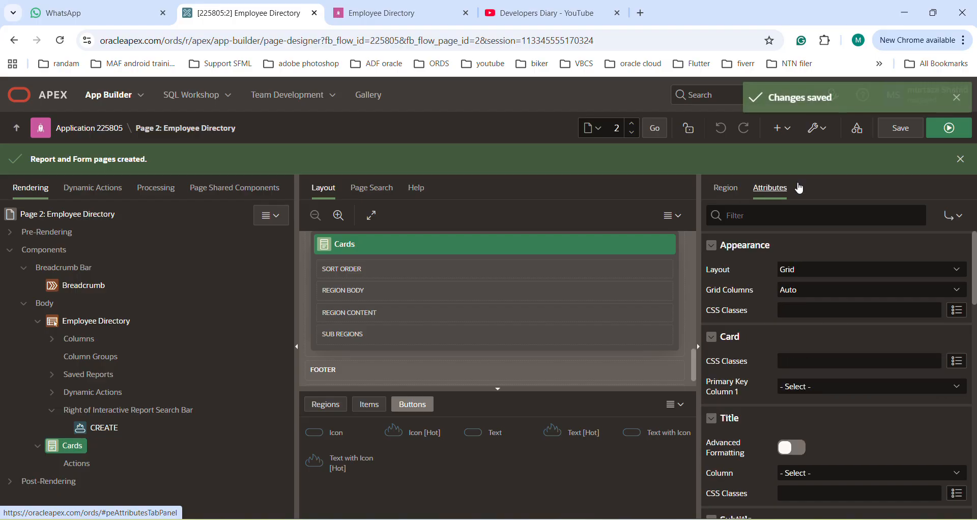
scroll(865, 378, "down", 2)
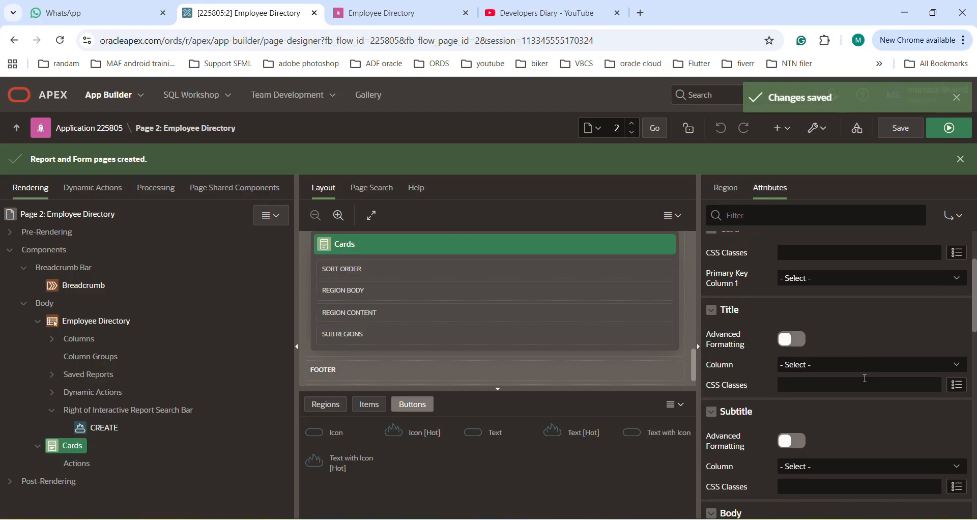
left_click(890, 363)
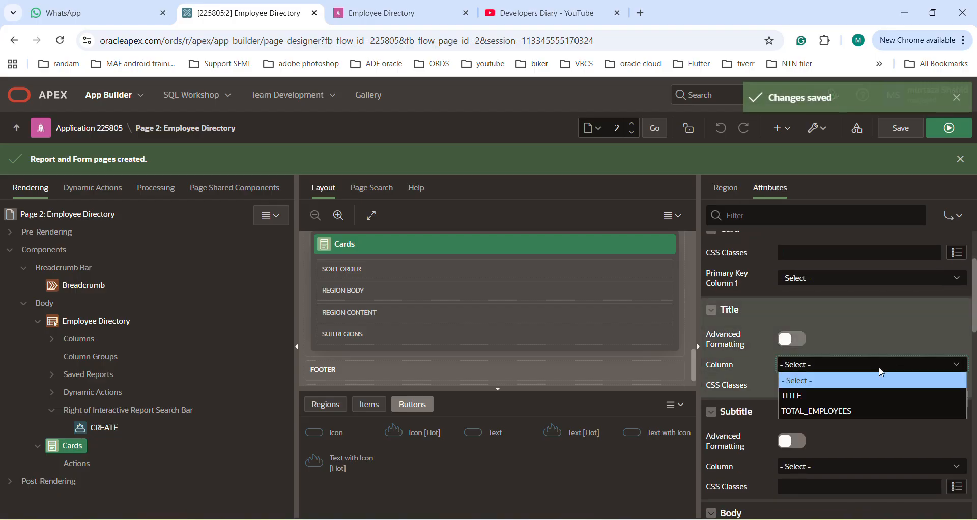
left_click(807, 396)
scroll(804, 397, "down", 1)
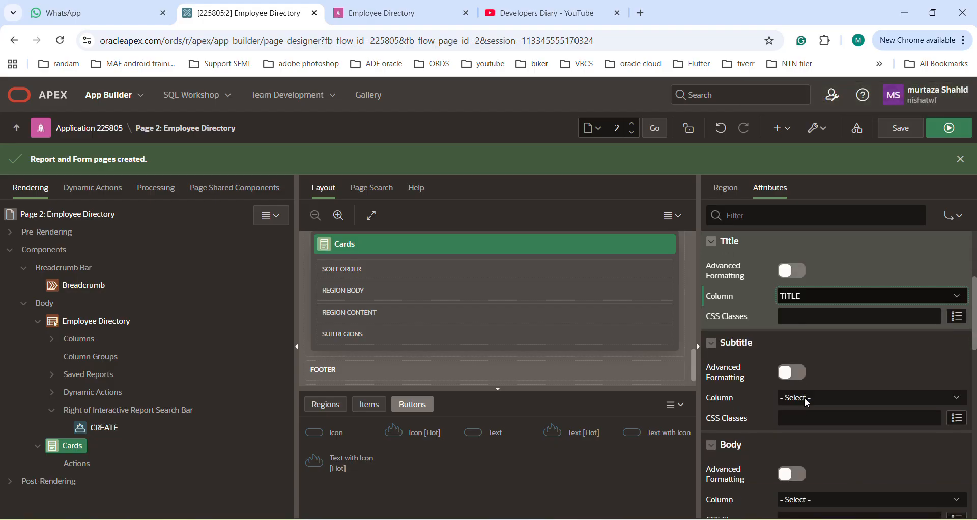
left_click(838, 397)
left_click(804, 443)
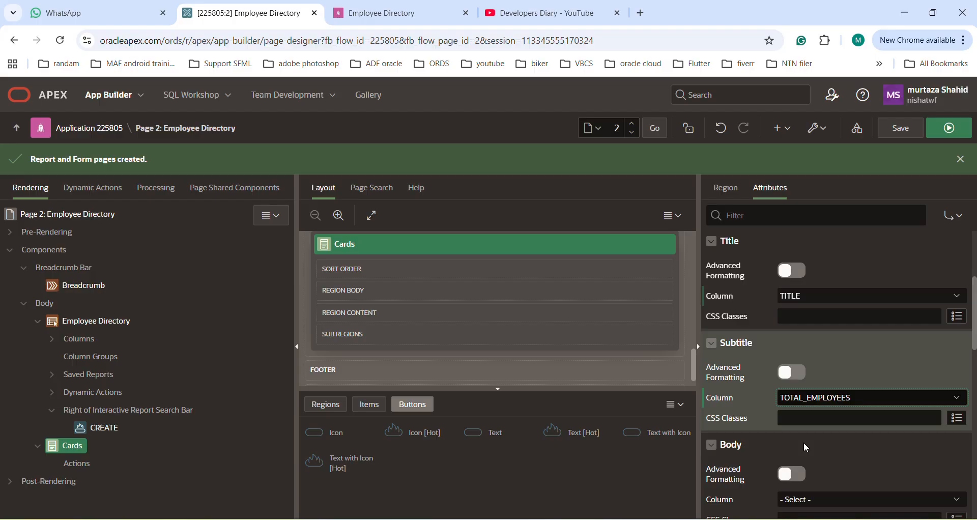
left_click(898, 136)
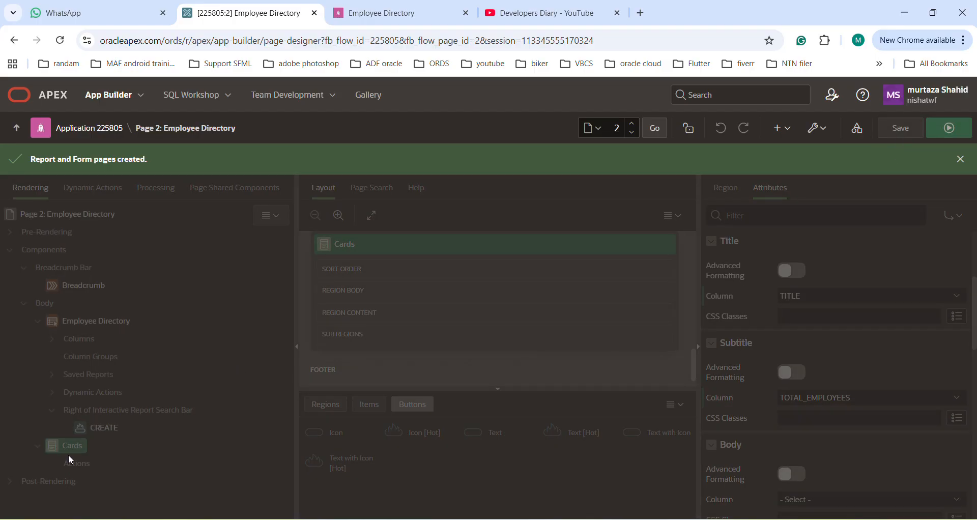
Move the Cards region above the Employee Directory region in Body, save the page and return to the running app
left_click_drag(69, 448, 71, 319)
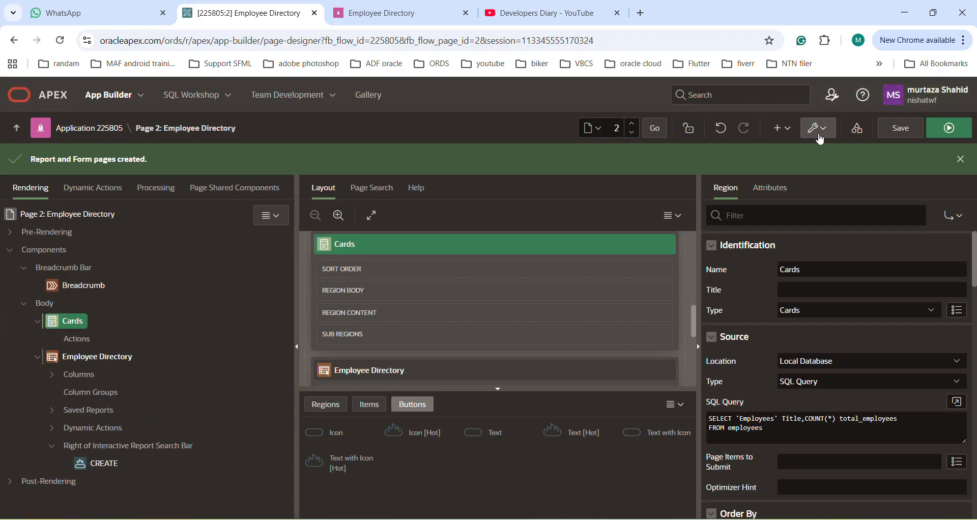
left_click(899, 130)
left_click(346, 15)
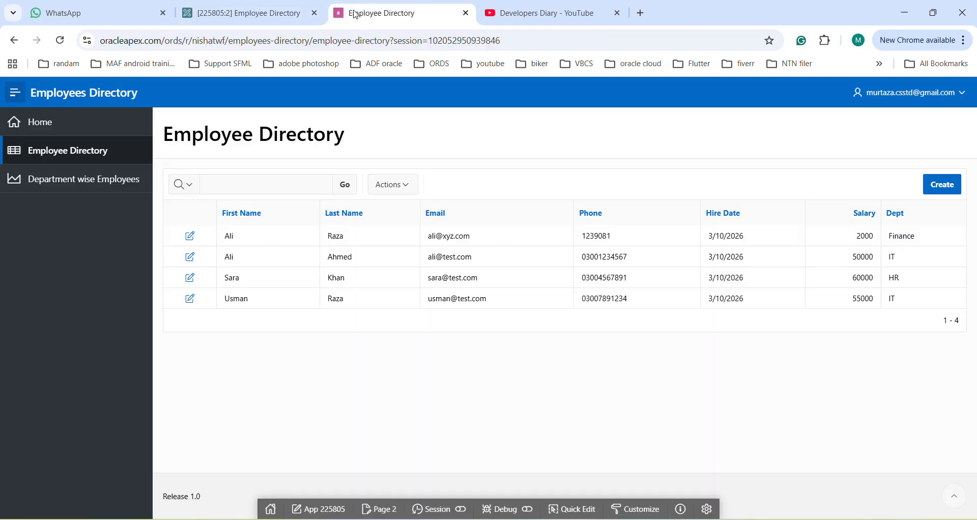
Reload the Employee Directory page and examine the employee total on the Employees card
left_click(60, 41)
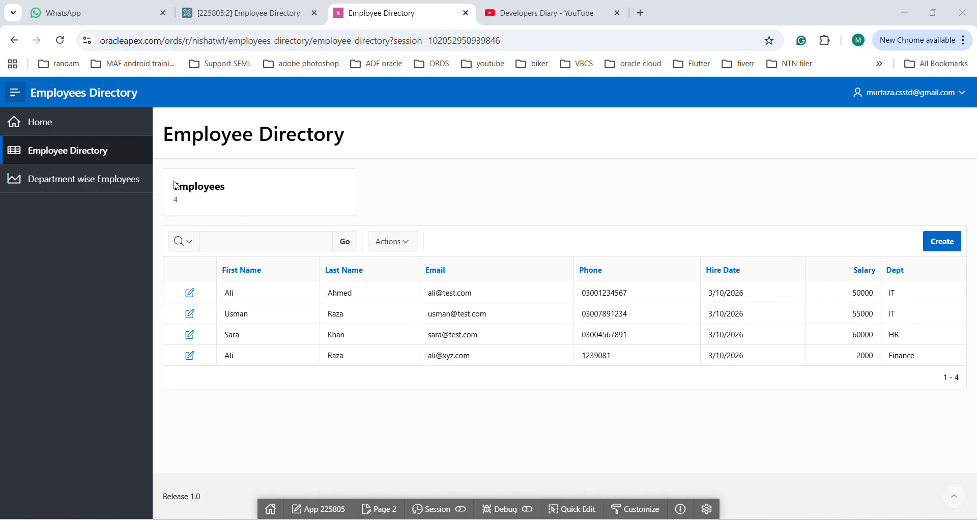
left_click_drag(229, 189, 171, 204)
Start a new employee record and fill in the employee's first name, last name, email and phone number
left_click(942, 242)
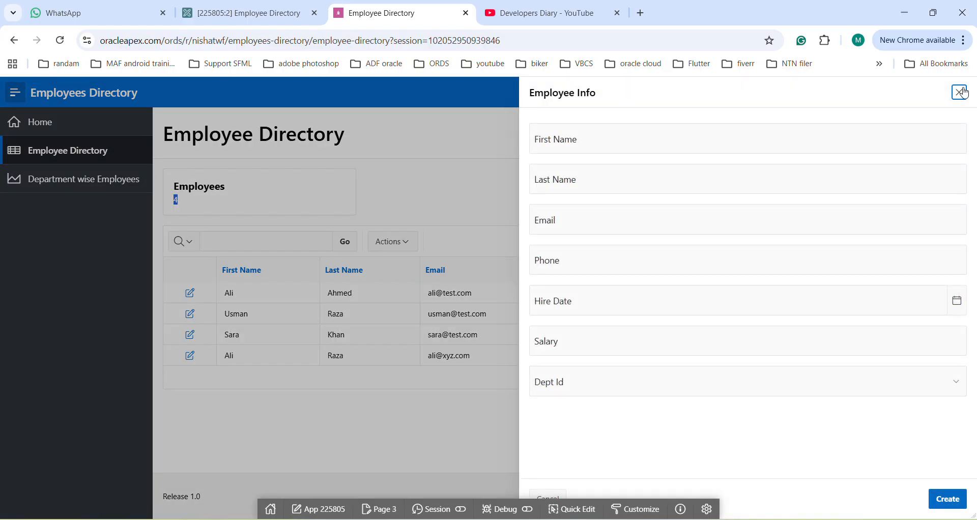
left_click(690, 148)
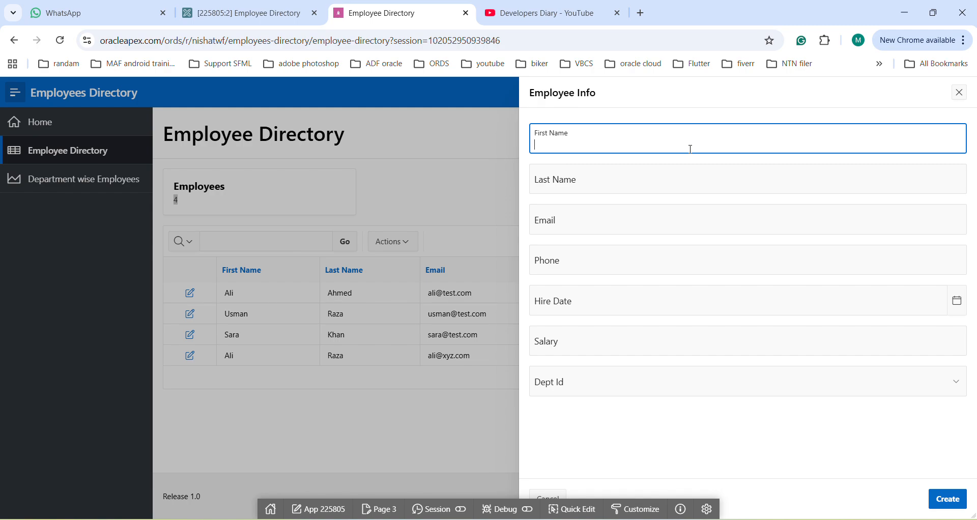
key("Tab")
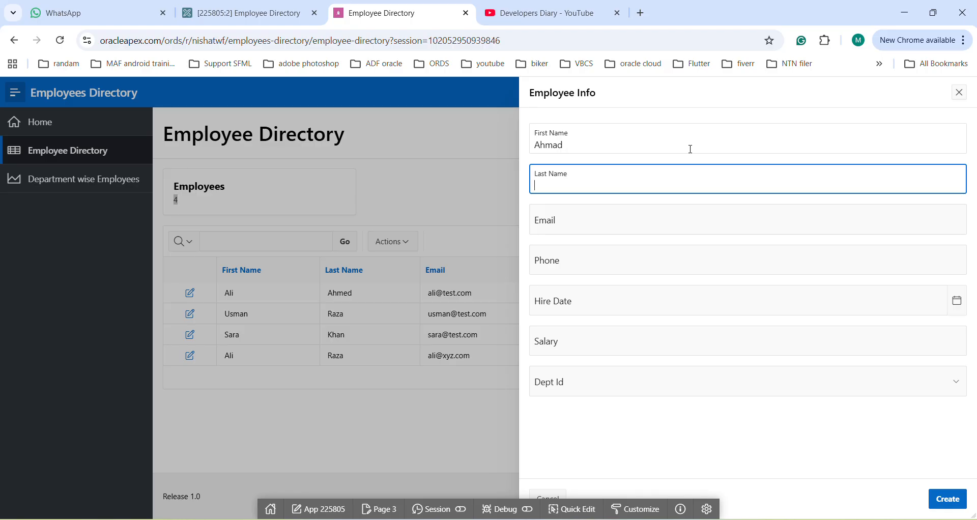
key("Tab")
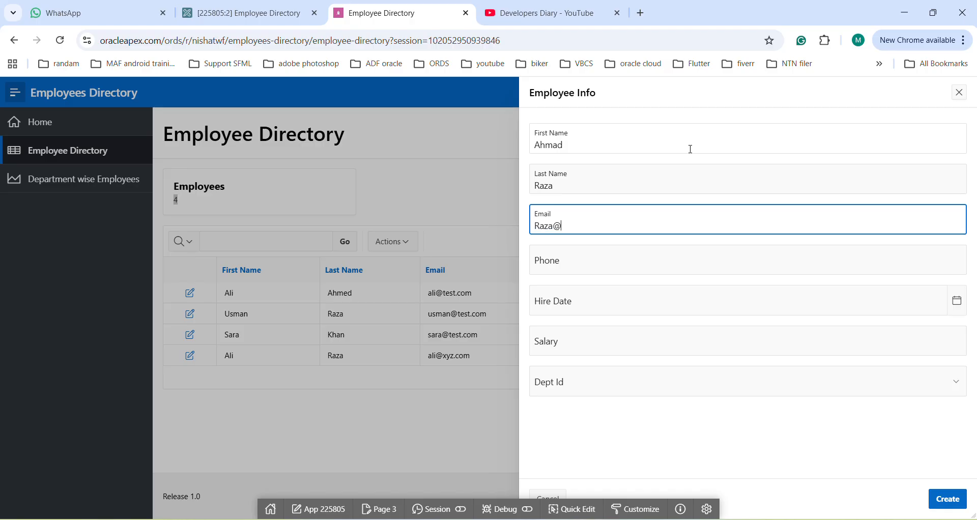
key("Tab")
Set the hire date to 3/18/2026, salary to 120000 and department to Sales, and create the employee record
key("Tab")
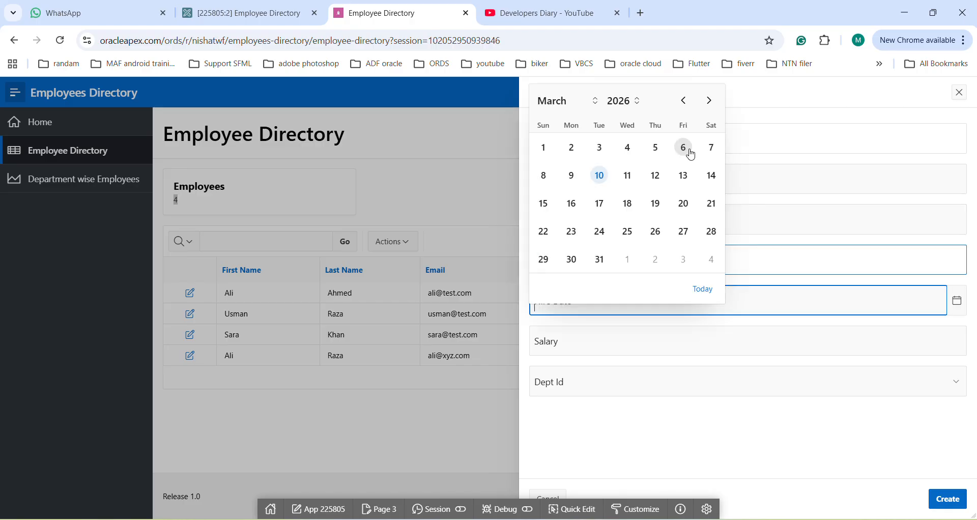
left_click(628, 204)
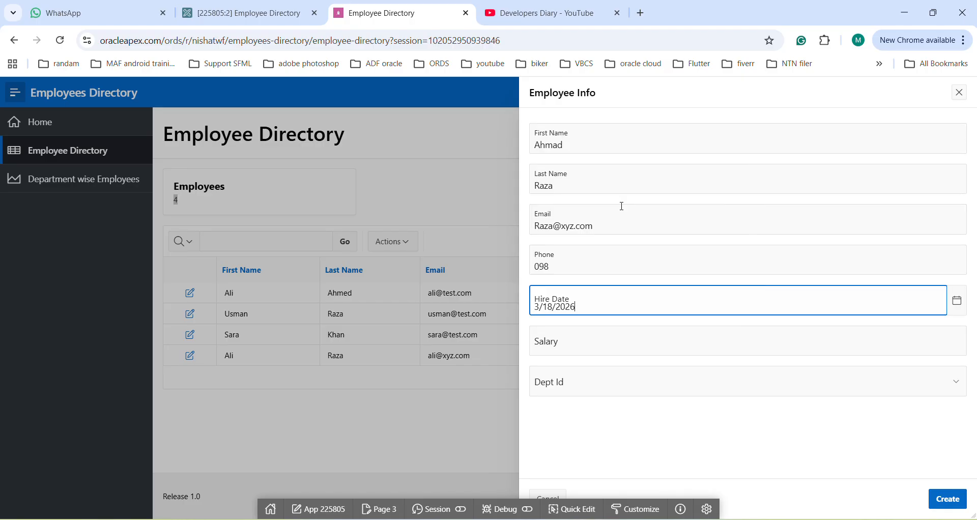
left_click(554, 355)
type("120000")
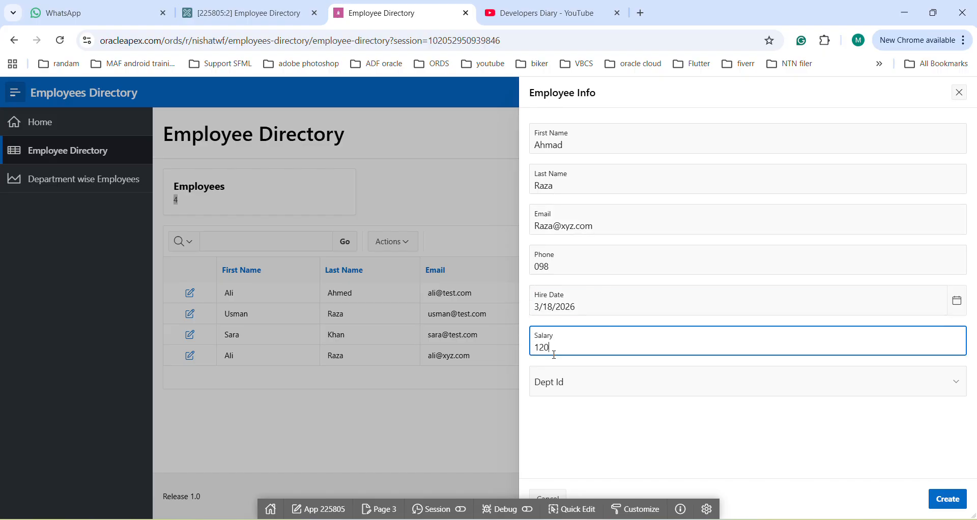
left_click(555, 382)
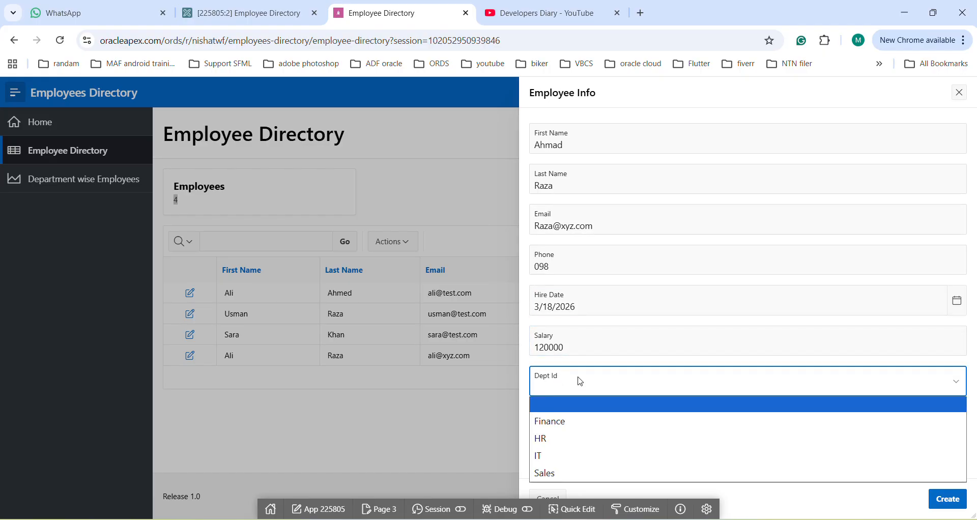
left_click(550, 476)
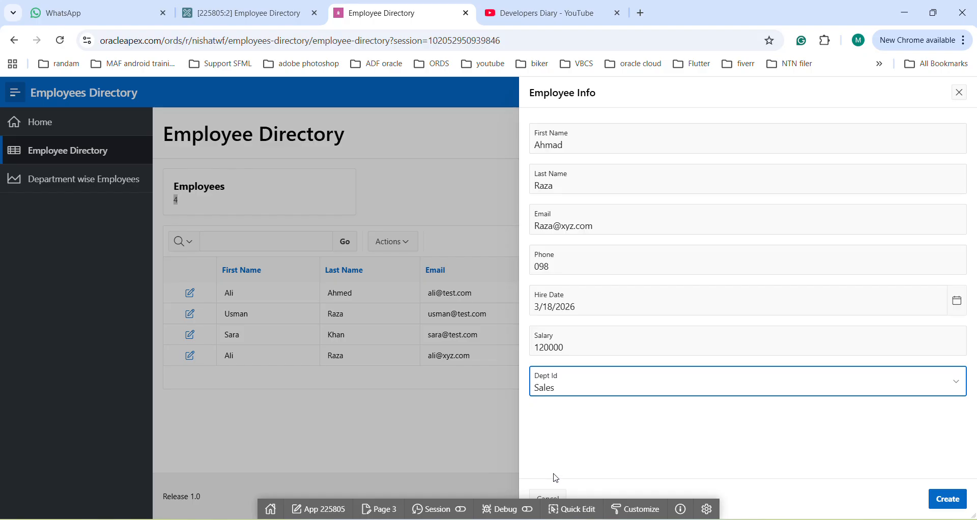
left_click(951, 499)
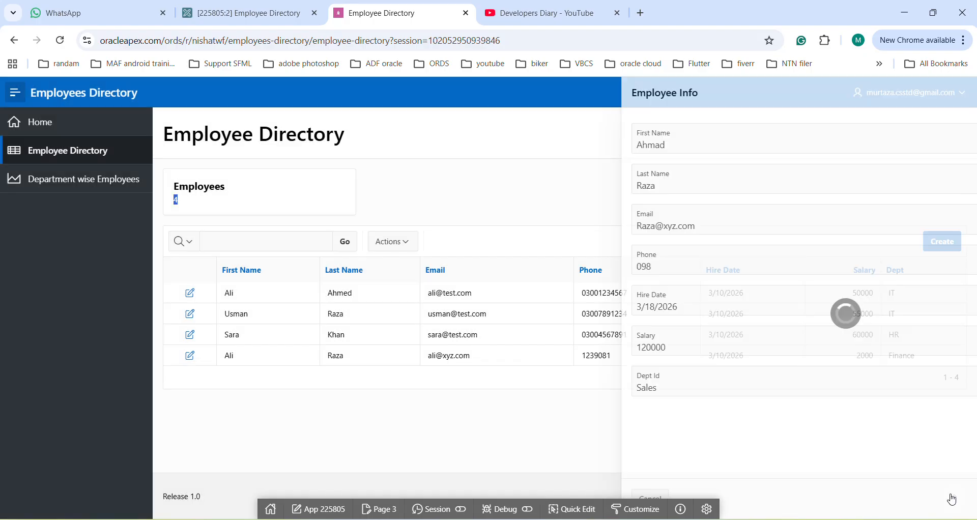
Check the employee total on the Employees card after adding the new record
left_click(284, 203)
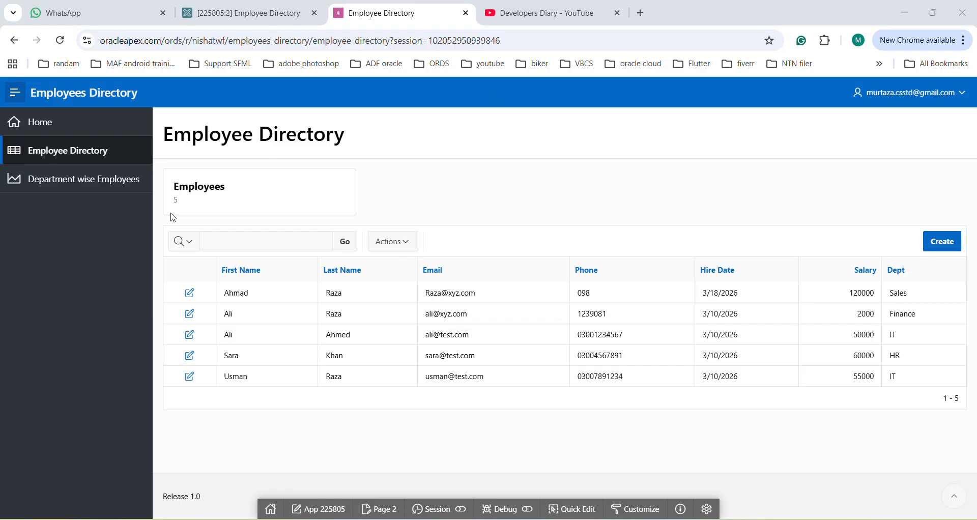
left_click_drag(180, 205, 170, 204)
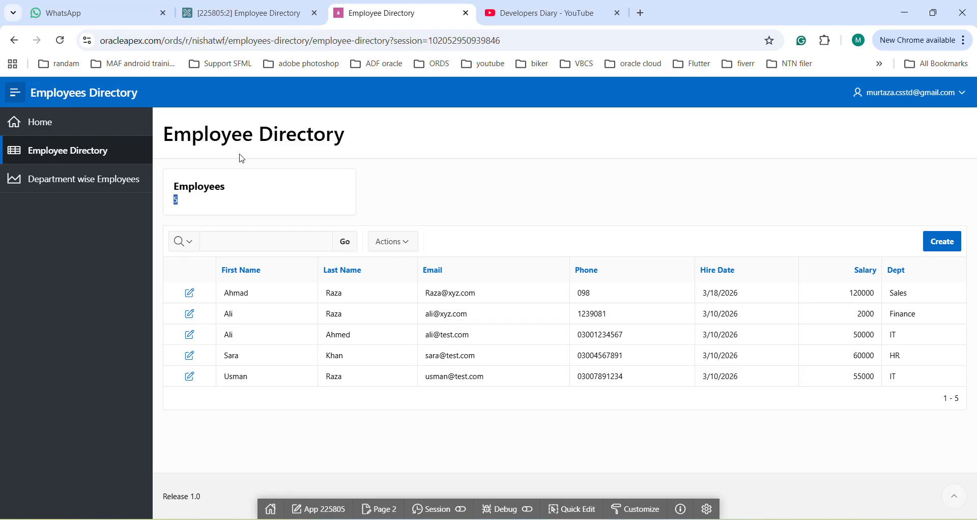